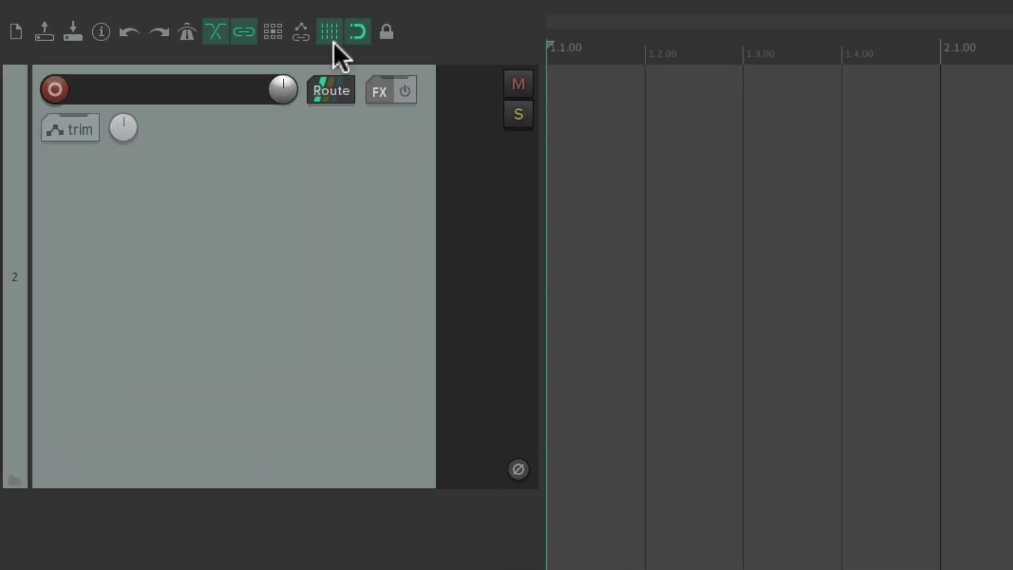
Hide the grid lines in the arrange view and show them again, twice in a row
left_click(334, 41)
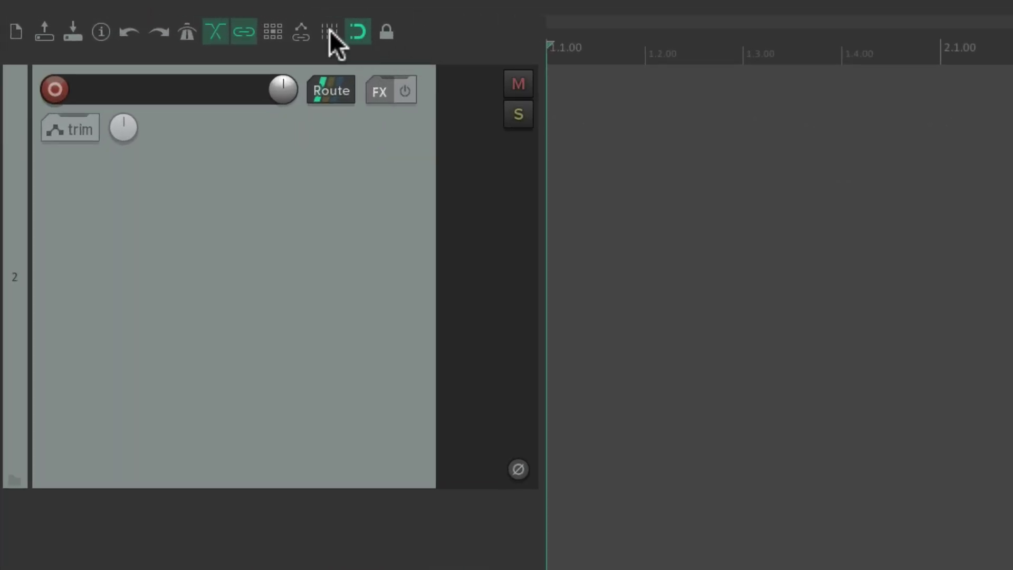
left_click(330, 30)
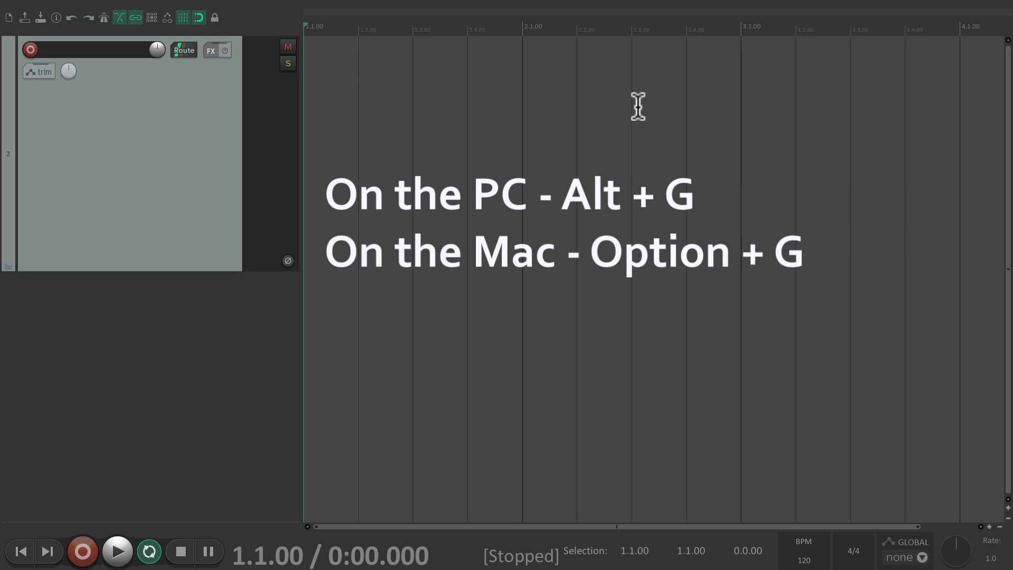
key("alt+g")
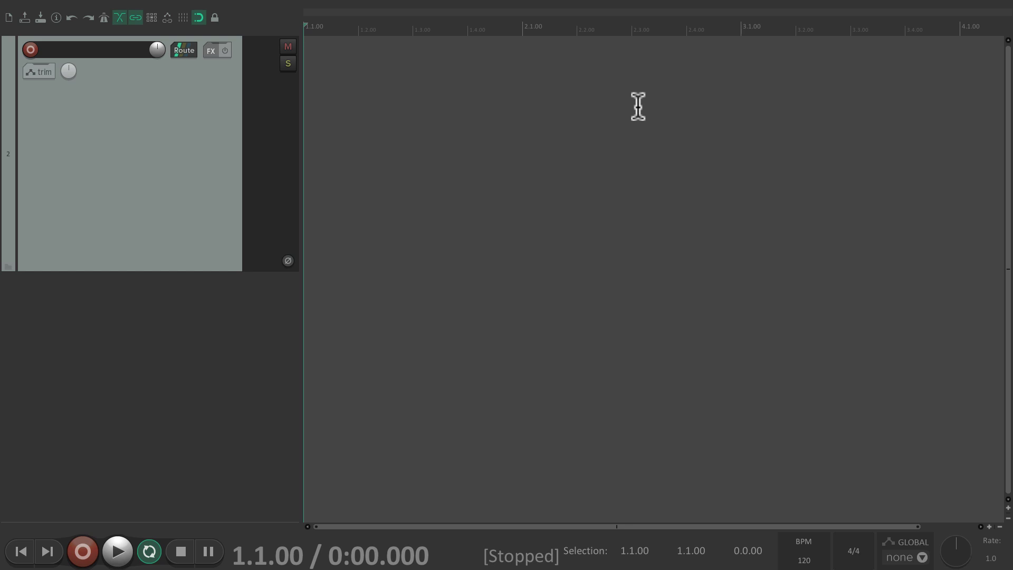
key("alt+g")
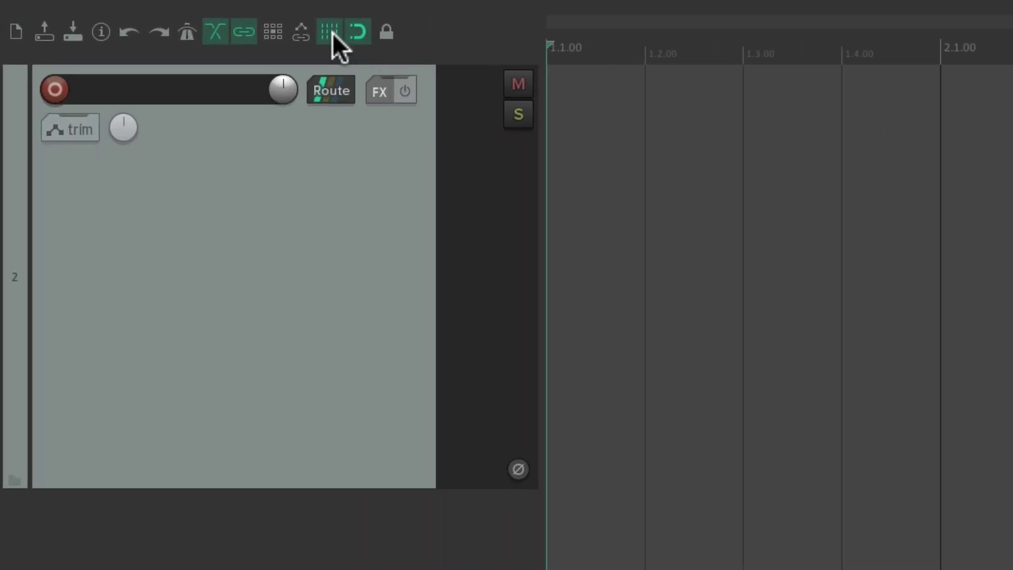
Set the grid line spacing to 1/16 in the Snap/Grid settings and close them
right_click(332, 33)
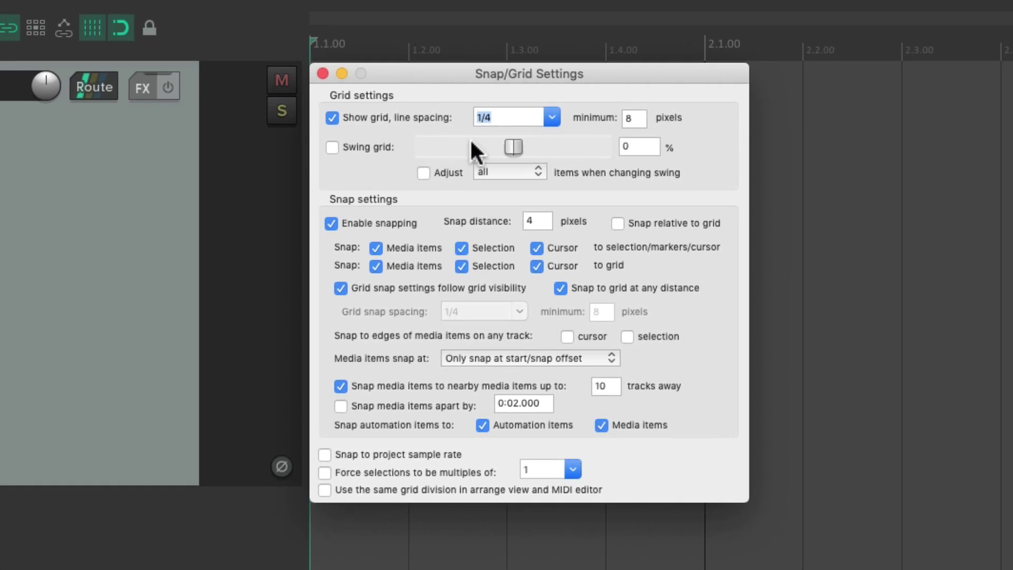
left_click(332, 117)
left_click(332, 117)
left_click(549, 114)
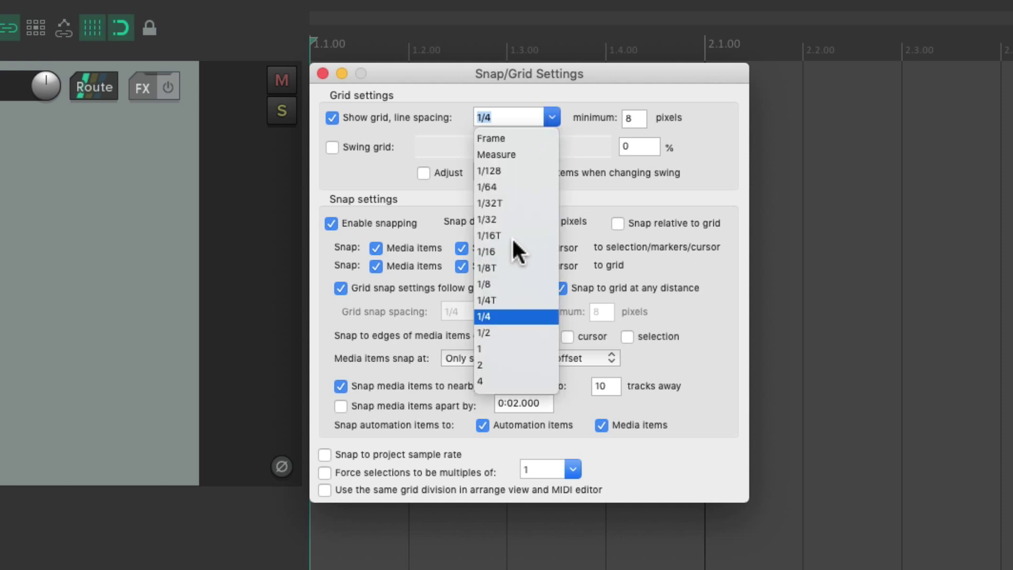
left_click(508, 253)
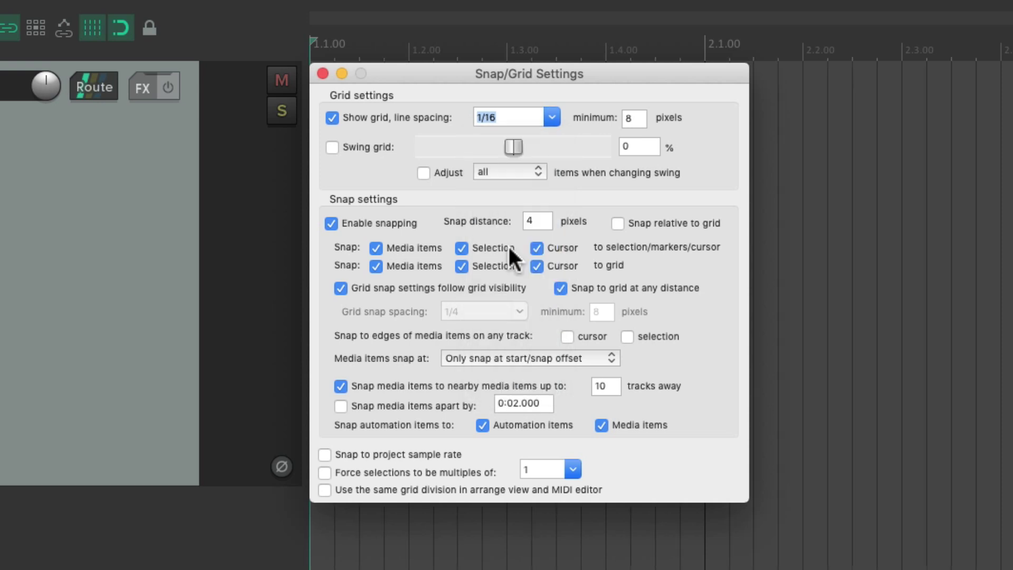
key("Escape")
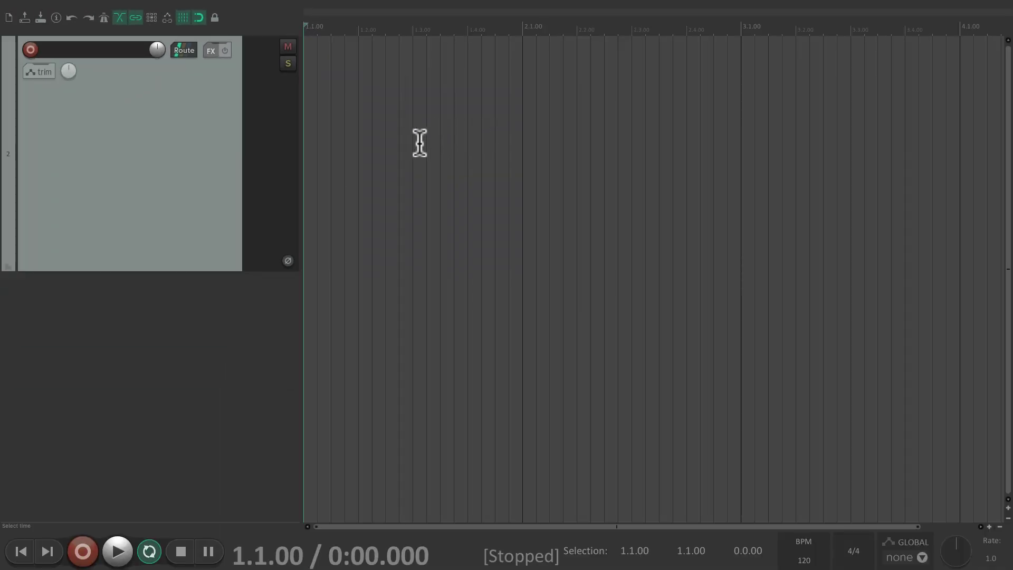
Reopen the Snap/Grid settings, change the grid line spacing to Measure, and close them
key("alt+l")
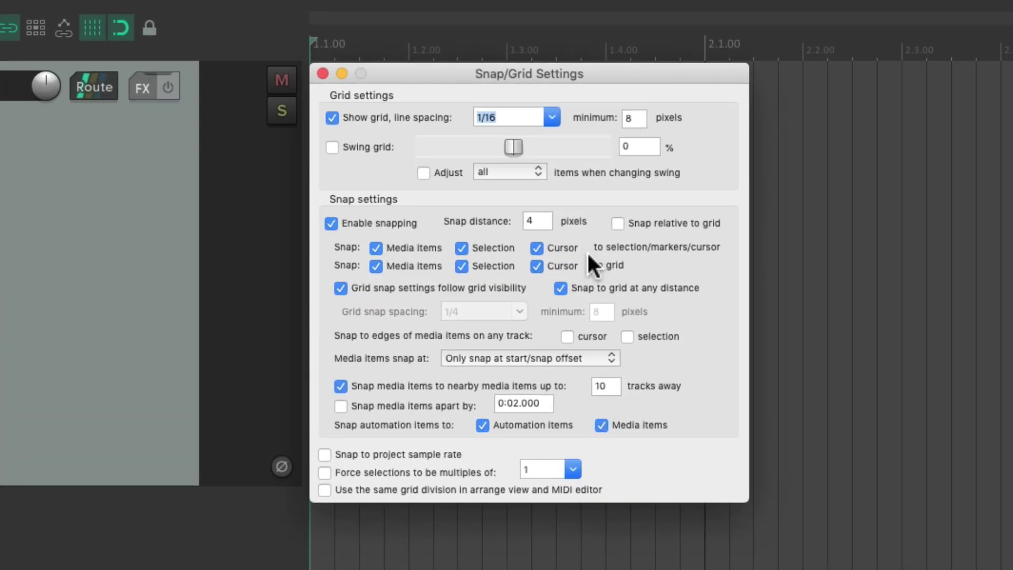
left_click(551, 117)
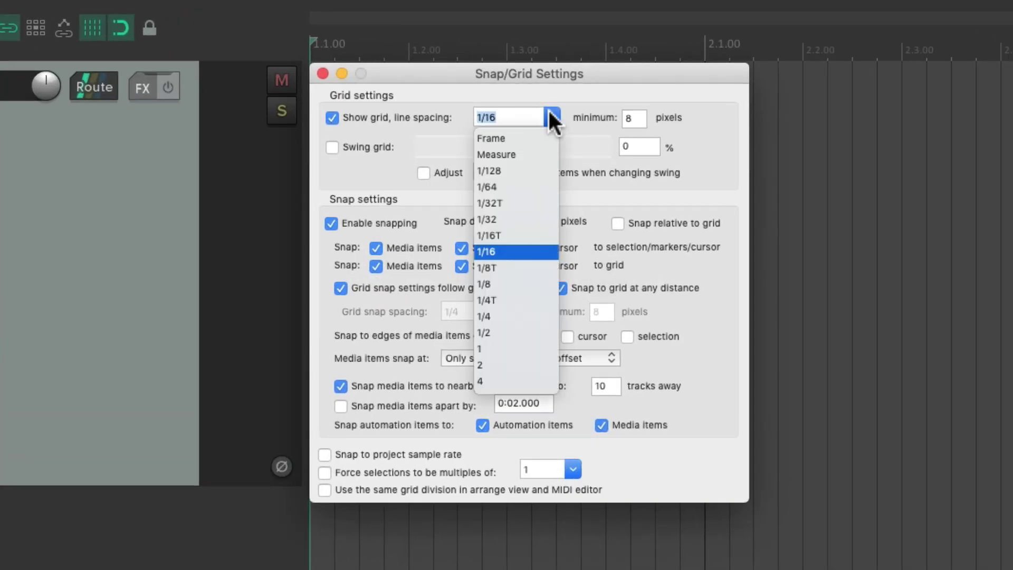
left_click(532, 156)
key("Escape")
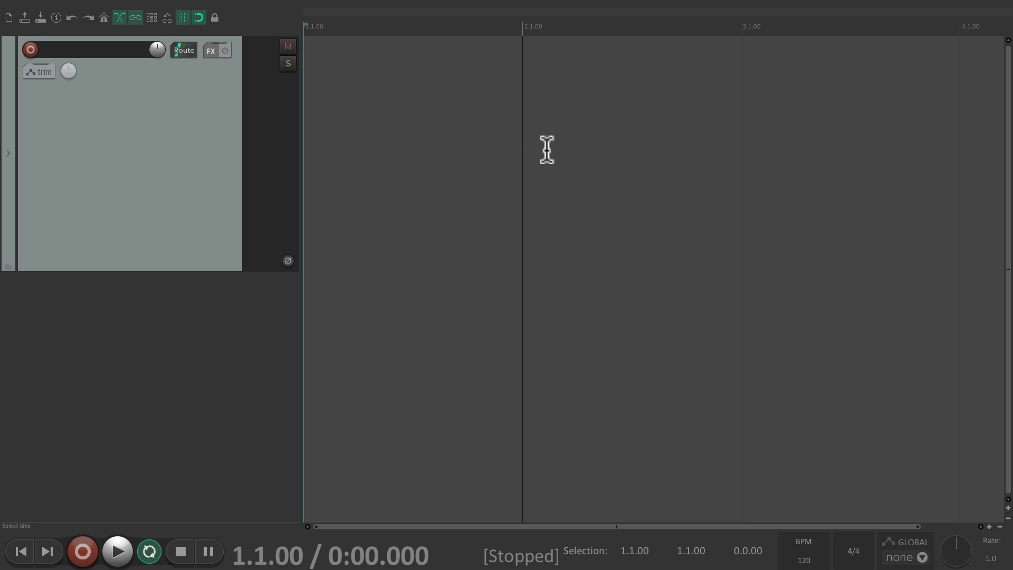
Change the grid line spacing to Frame in the Snap/Grid settings and close them
key("alt+l")
left_click(437, 67)
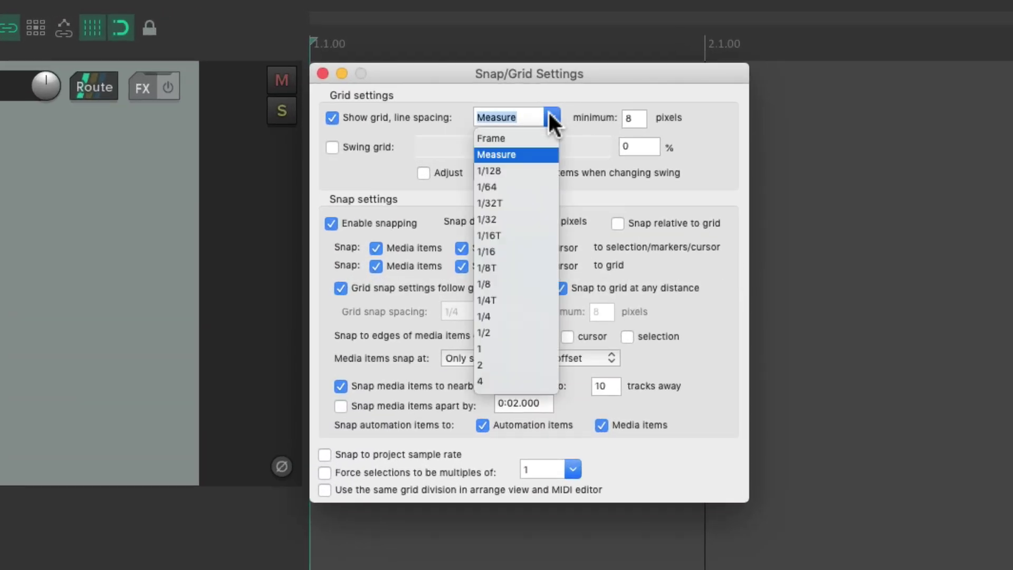
left_click(536, 136)
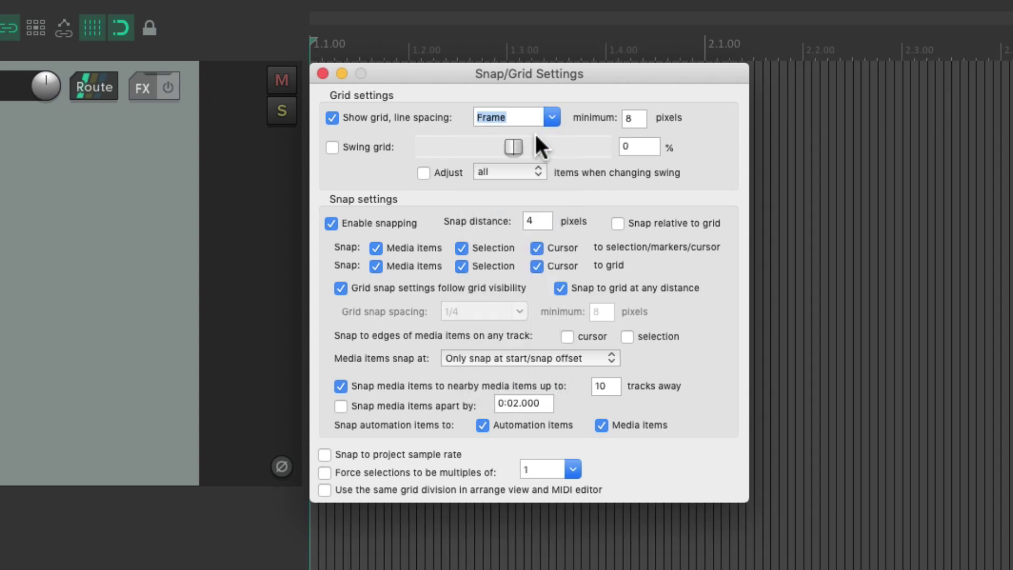
key("Escape")
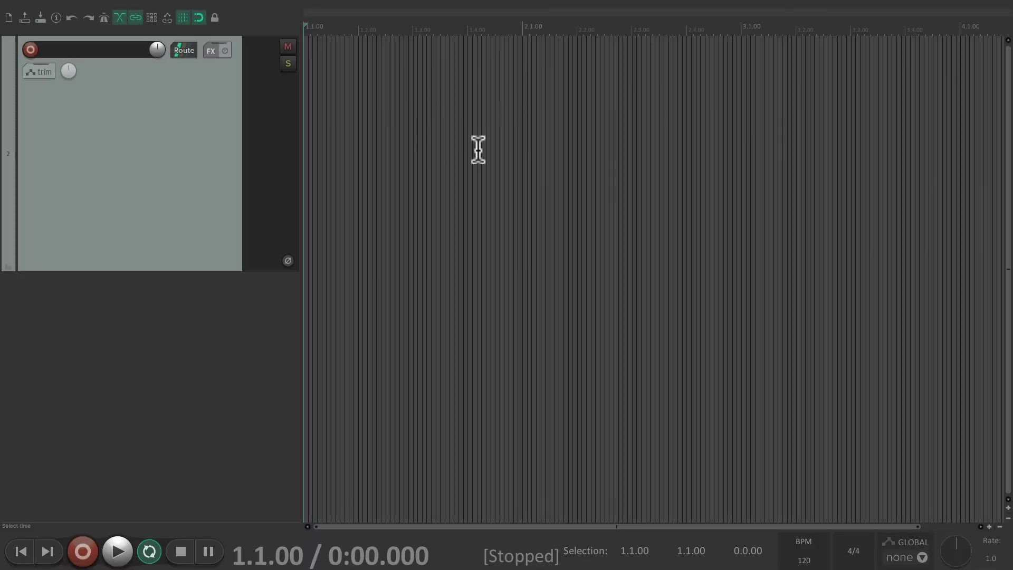
Open the Snap/Grid settings again and set the grid line spacing to 1/4
key("alt+l")
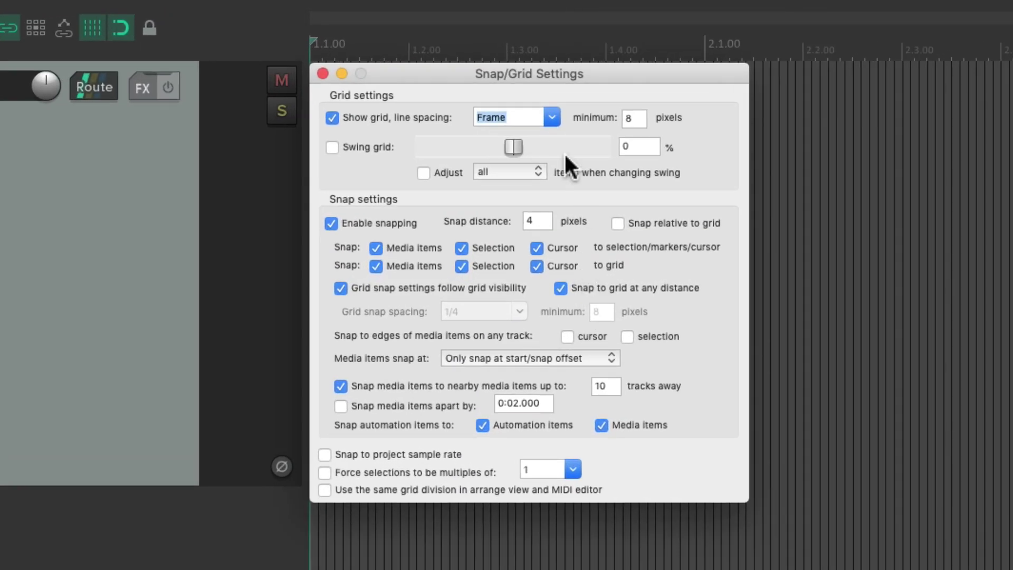
left_click(553, 116)
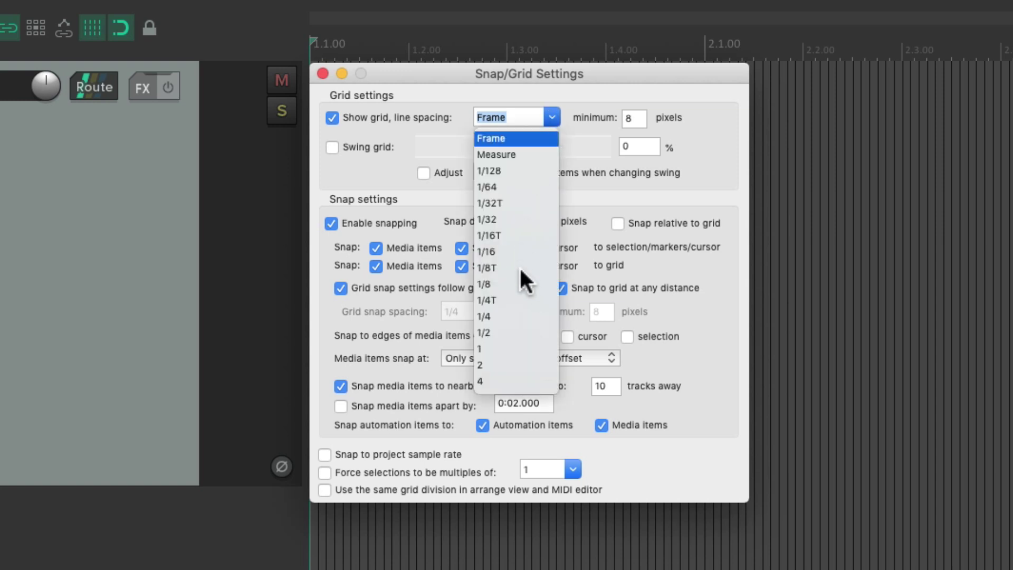
left_click(512, 315)
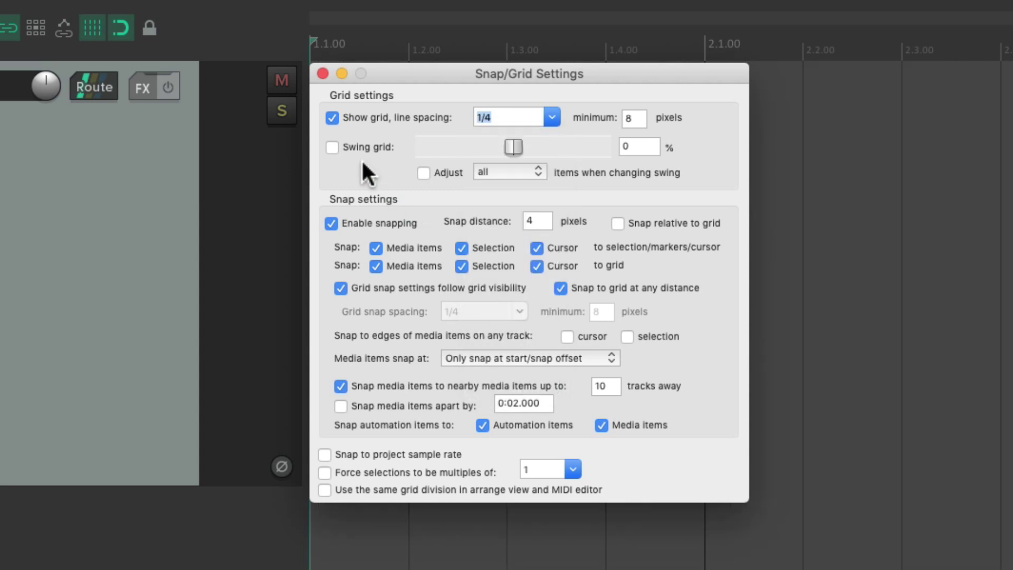
Set the grid line spacing to 1/16 and move the Snap/Grid settings window down to uncover the arrange view
left_click(552, 115)
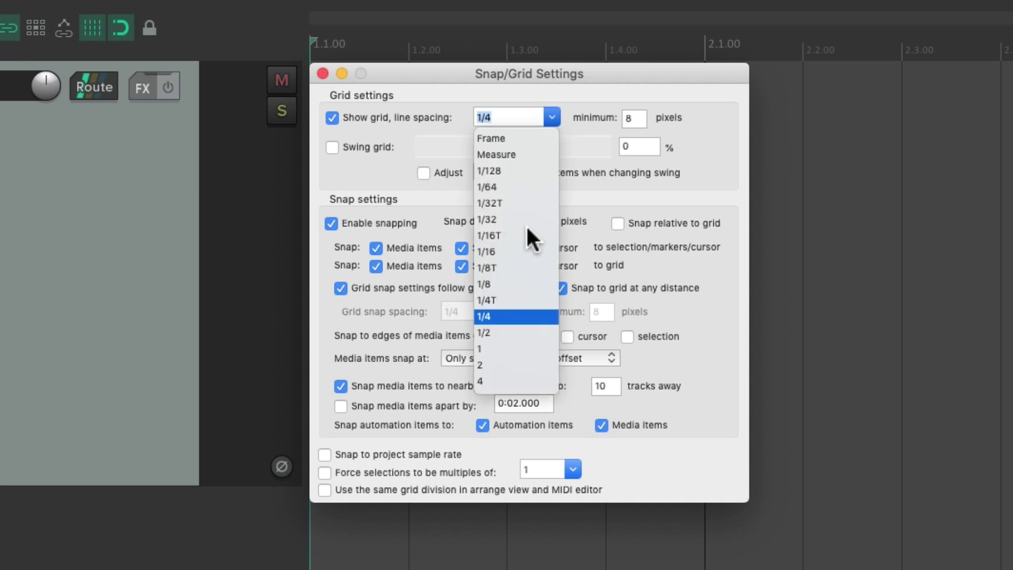
left_click(520, 251)
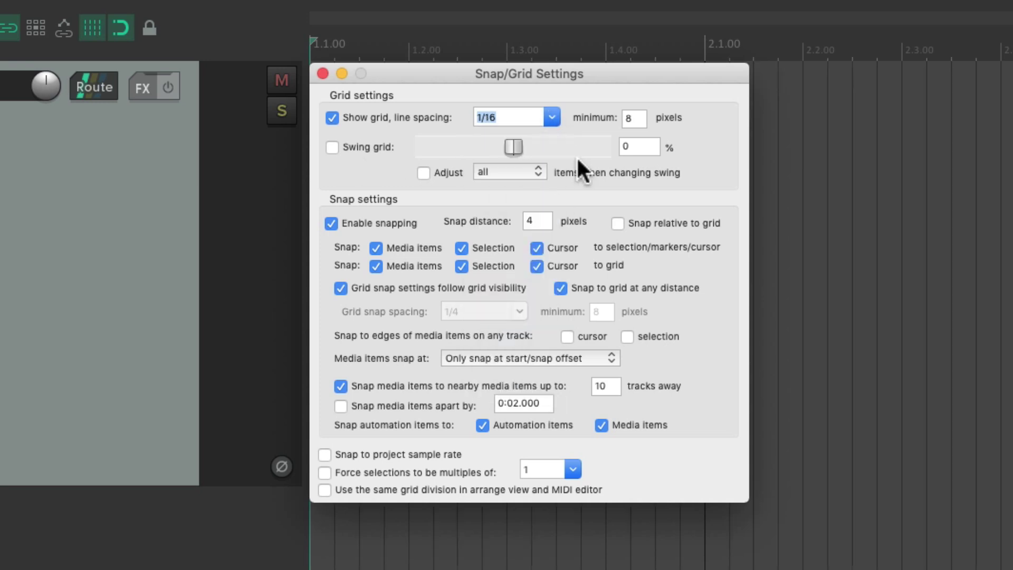
left_click_drag(610, 71, 612, 264)
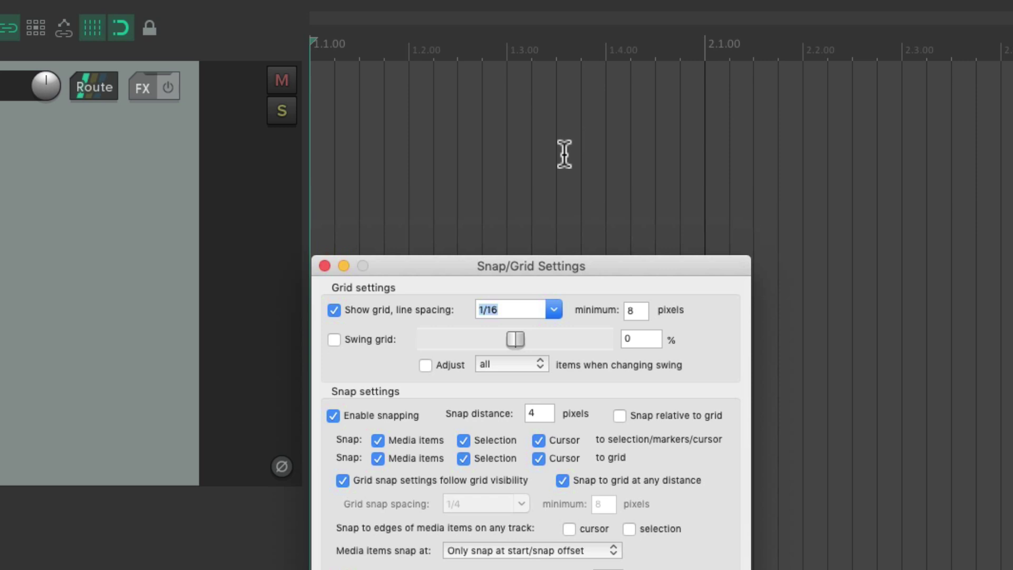
Enable the swing grid and try swing amounts of 51% and 65%, resetting each to 0%
scroll(564, 153, "up", 5)
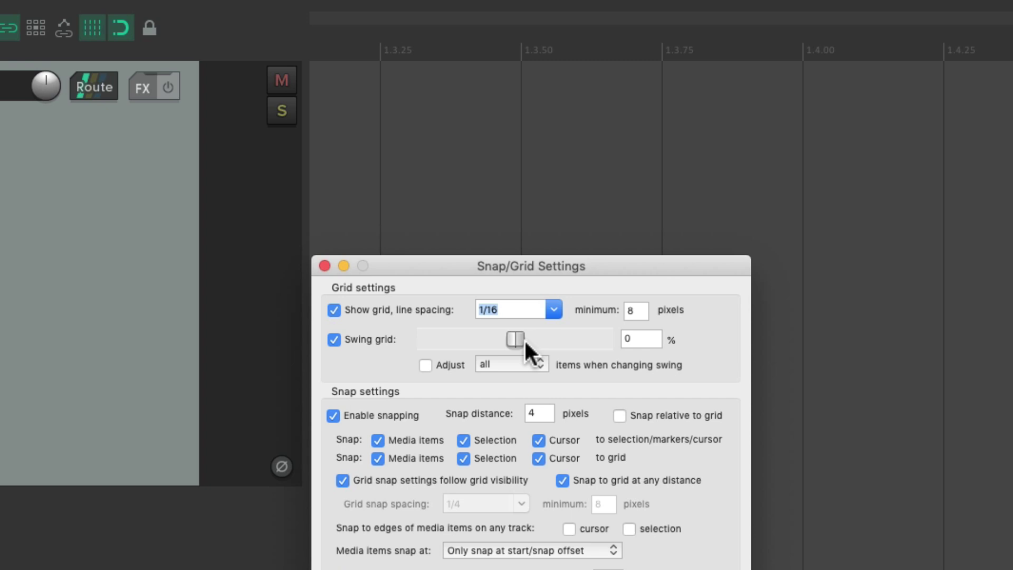
left_click_drag(506, 337, 561, 347)
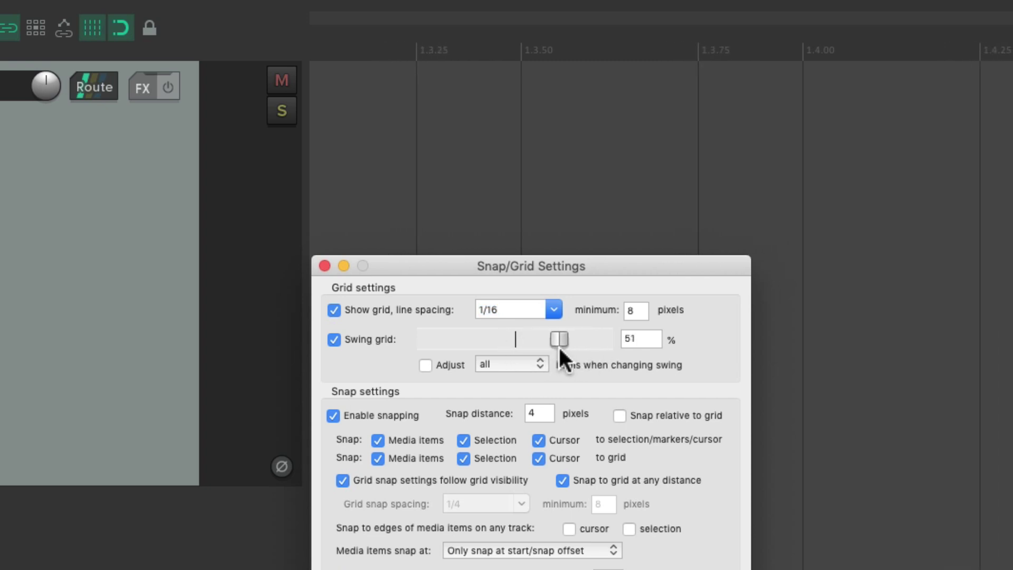
double_click(561, 342)
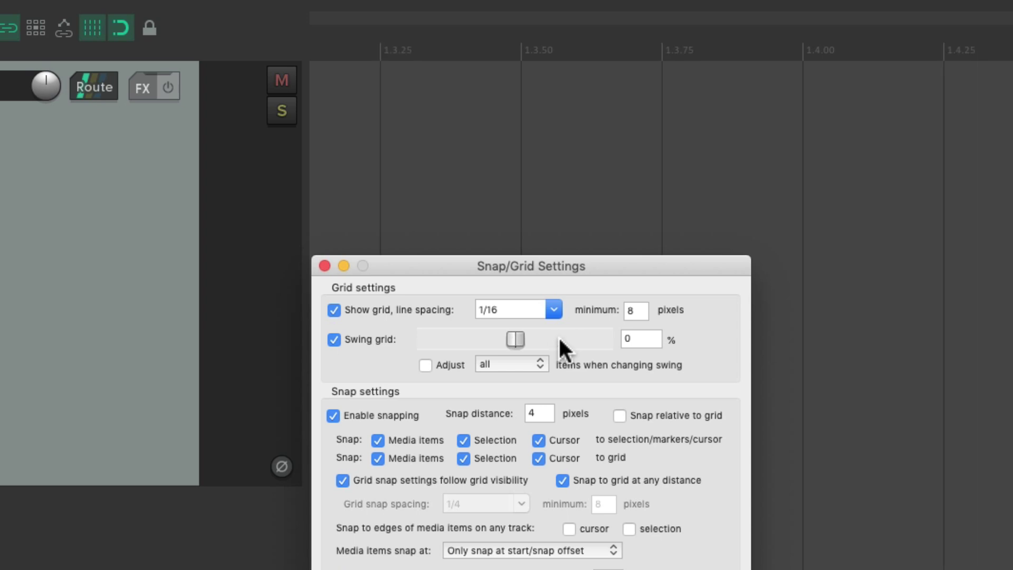
left_click_drag(515, 334, 572, 336)
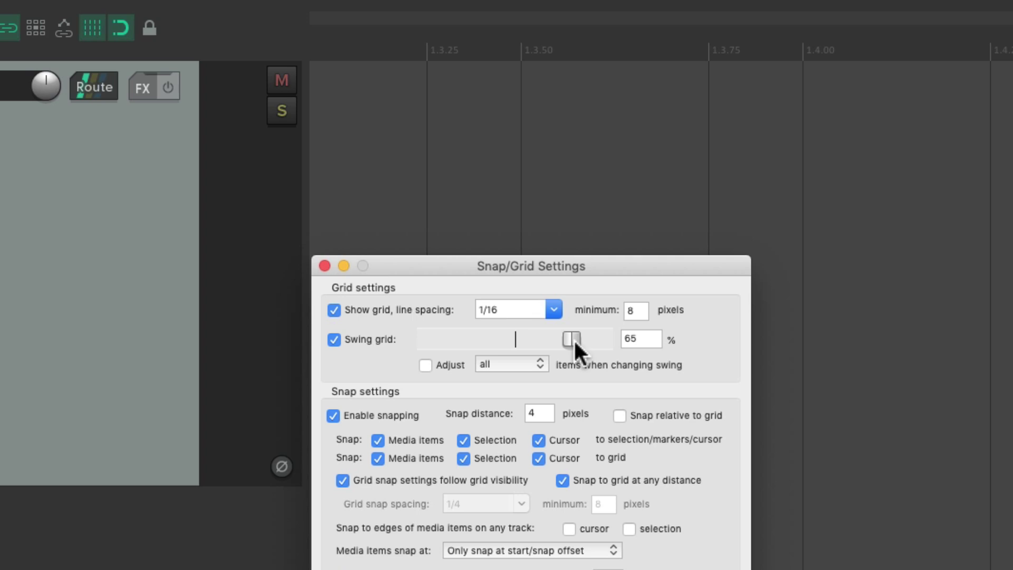
double_click(574, 339)
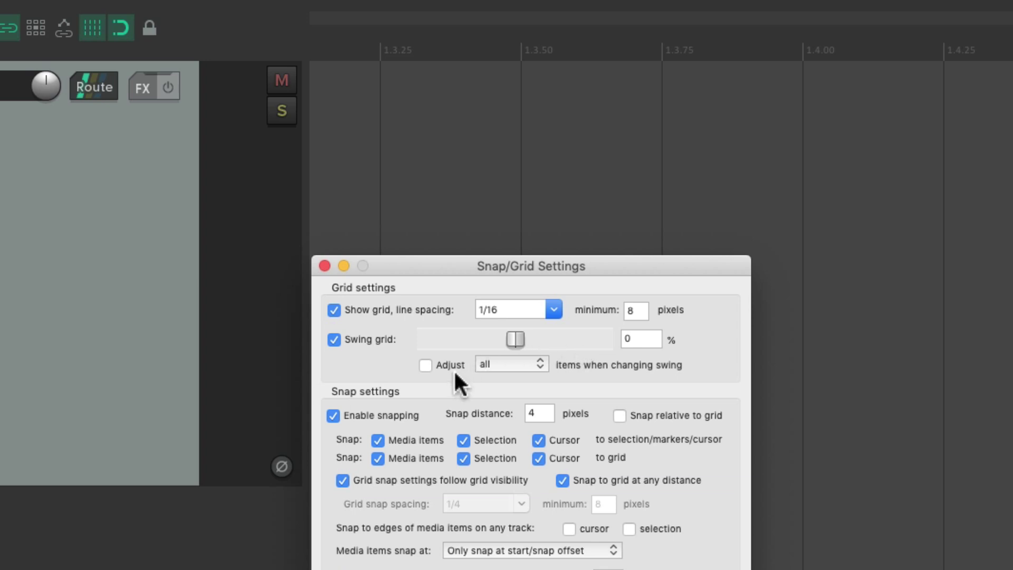
Restore the two media items and try a 22% swing with Adjust all items enabled, resetting the swing to 0%
key("super+z")
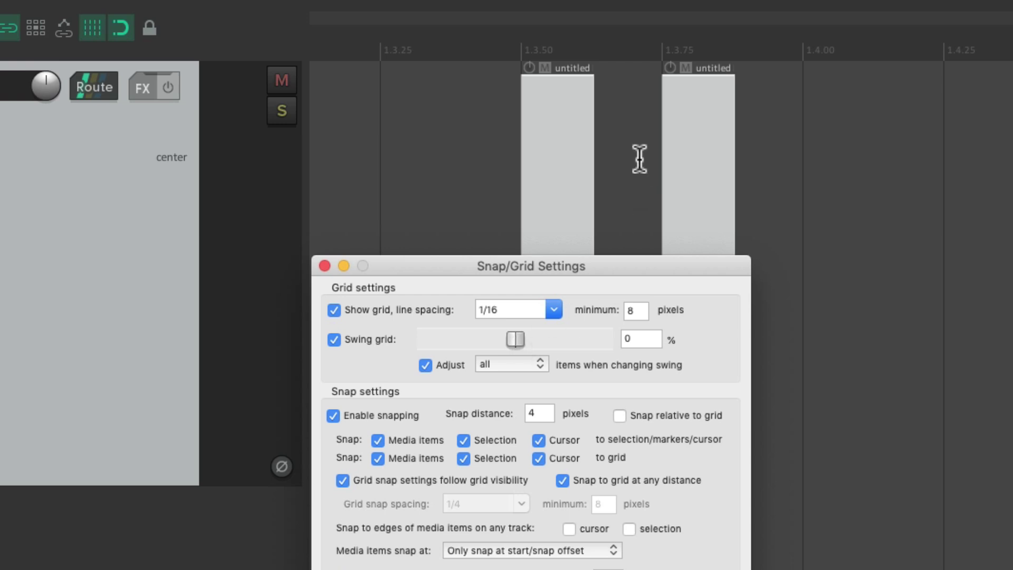
left_click_drag(515, 332, 533, 343)
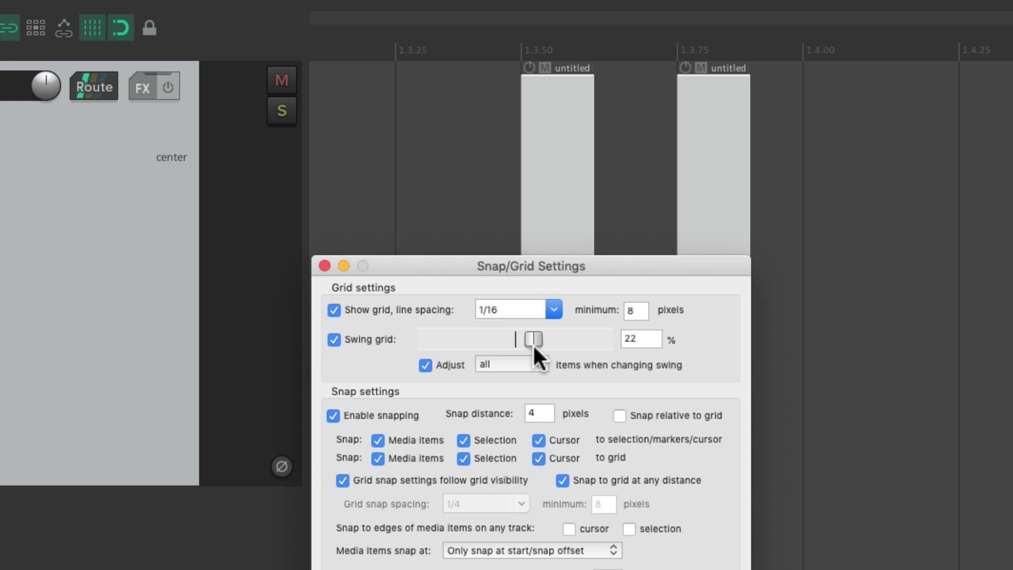
double_click(533, 343)
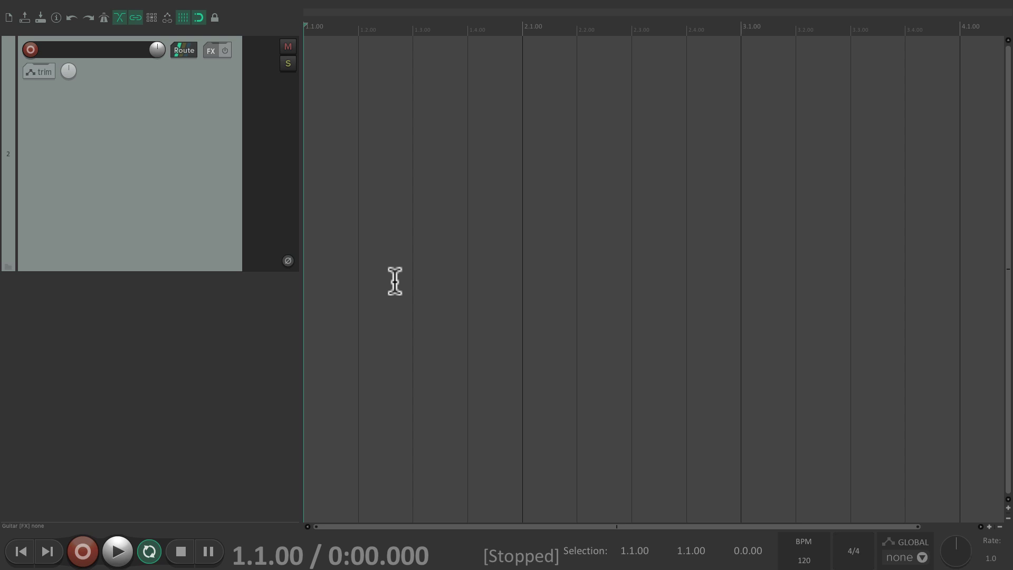
Filter the action list by "grid" and examine the grid-size actions, including Set to 1/16, 1/48 (1/32 triplet) and 1/128
left_click(267, 5)
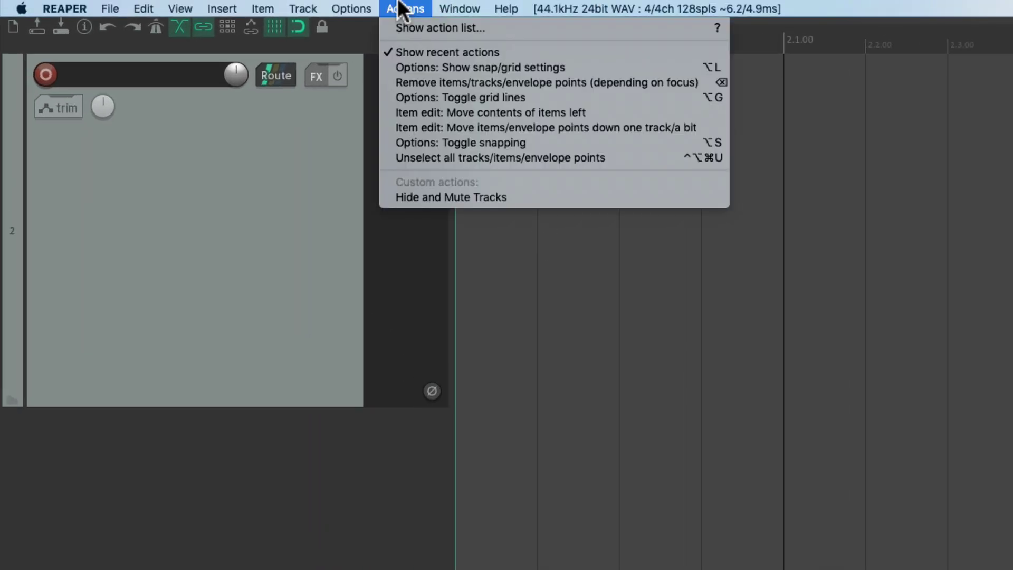
left_click(385, 28)
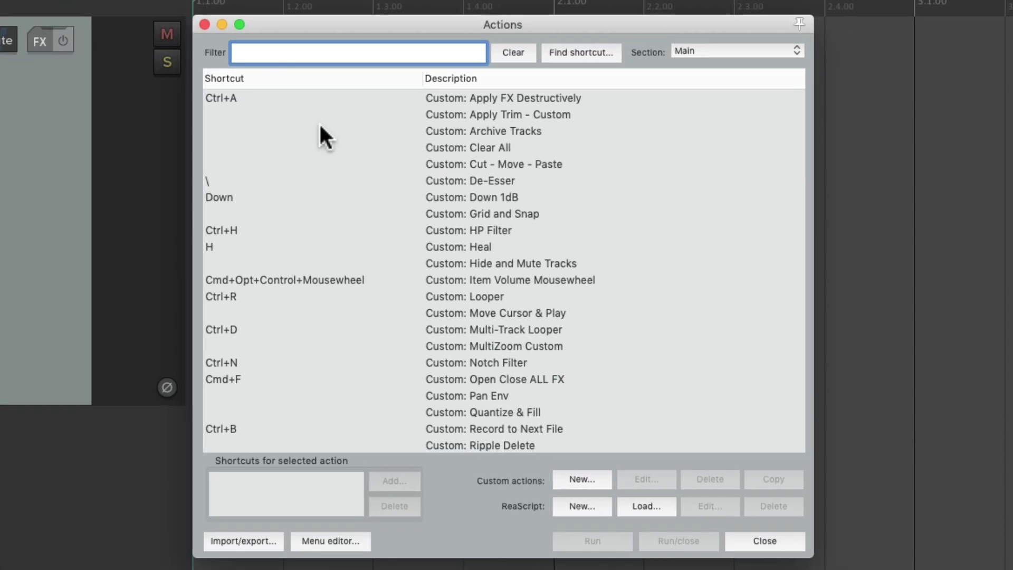
type("grid")
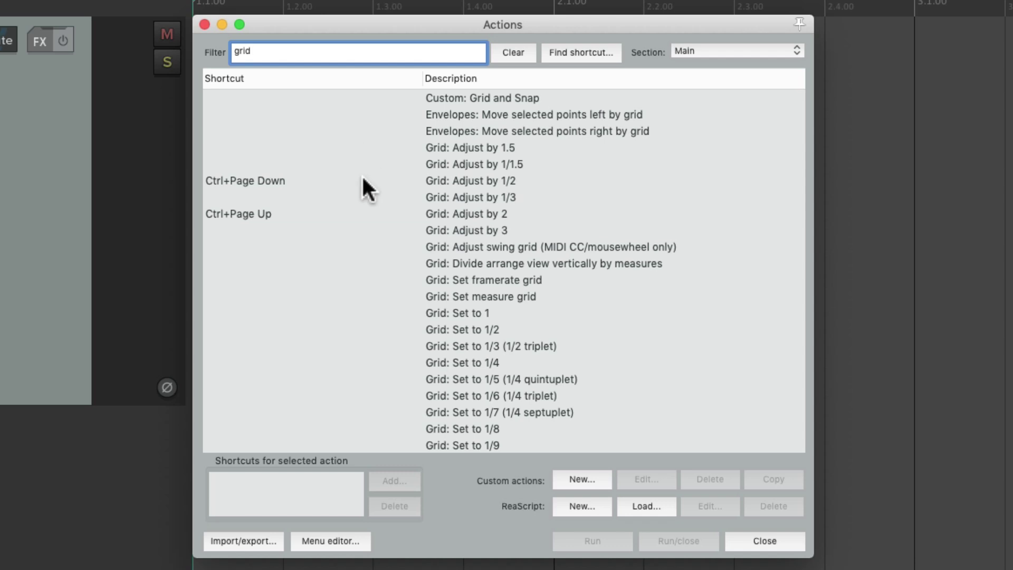
scroll(374, 189, "down", 7)
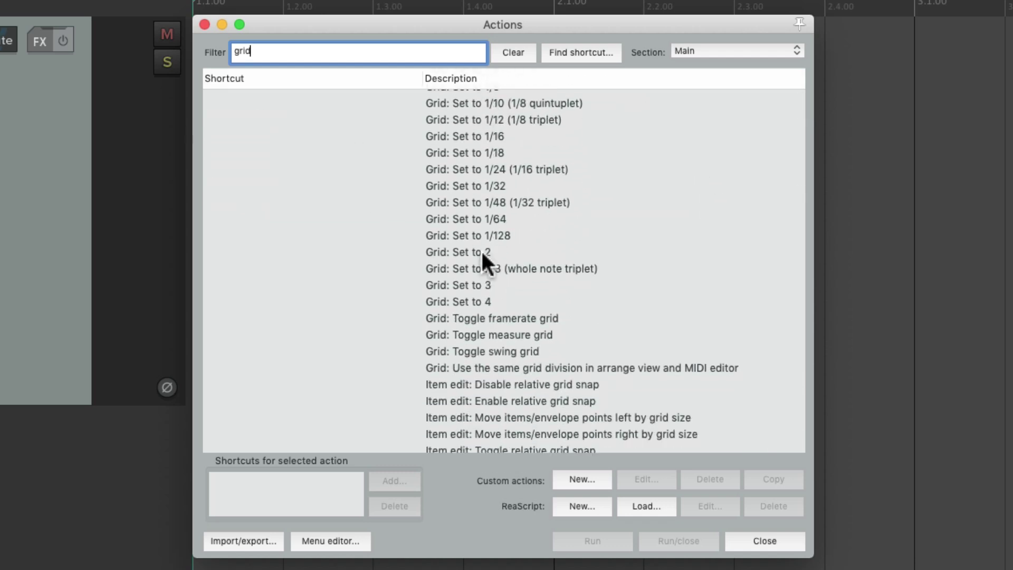
left_click(542, 136)
left_click(562, 202)
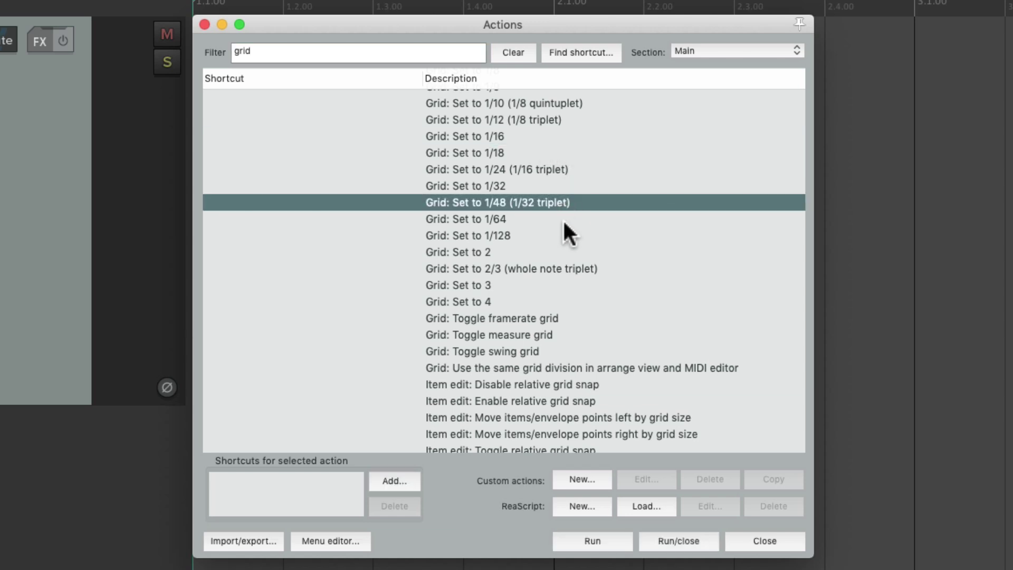
left_click(563, 236)
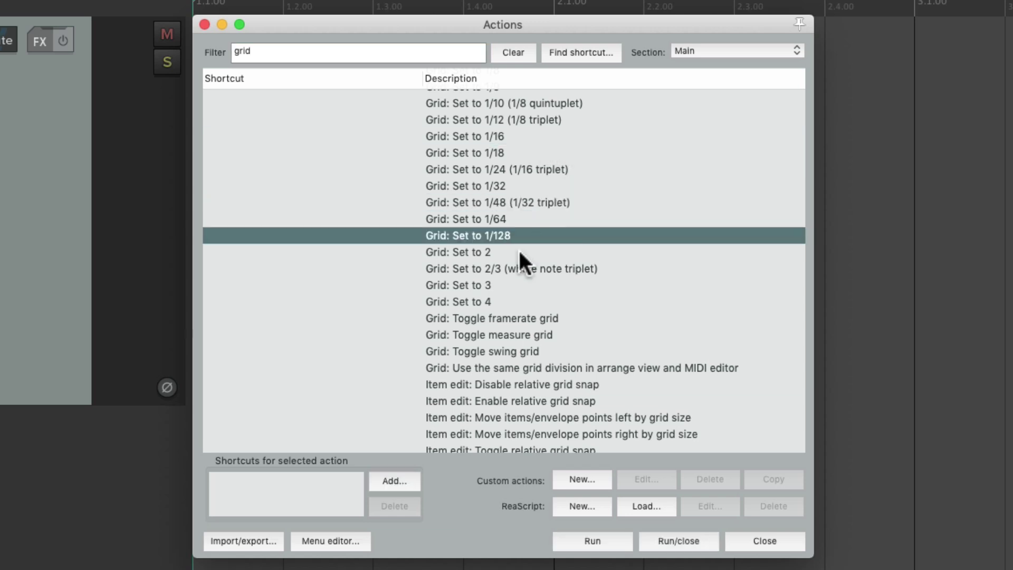
scroll(497, 279, "up", 7)
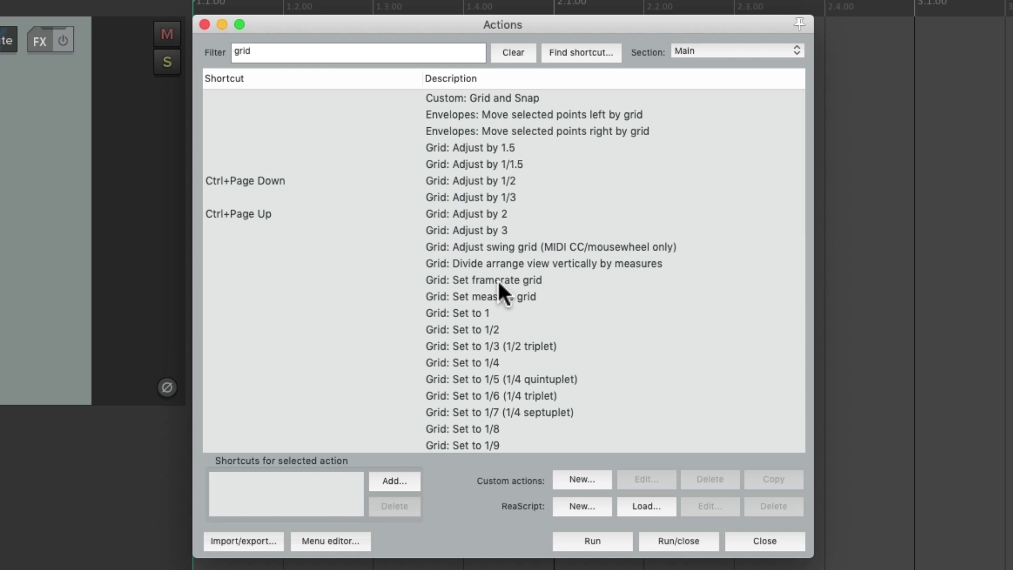
Examine the grid actions Adjust by 1/2 and Adjust by 2 with their assigned shortcuts, and try adjusting the arrange grid
left_click(542, 182)
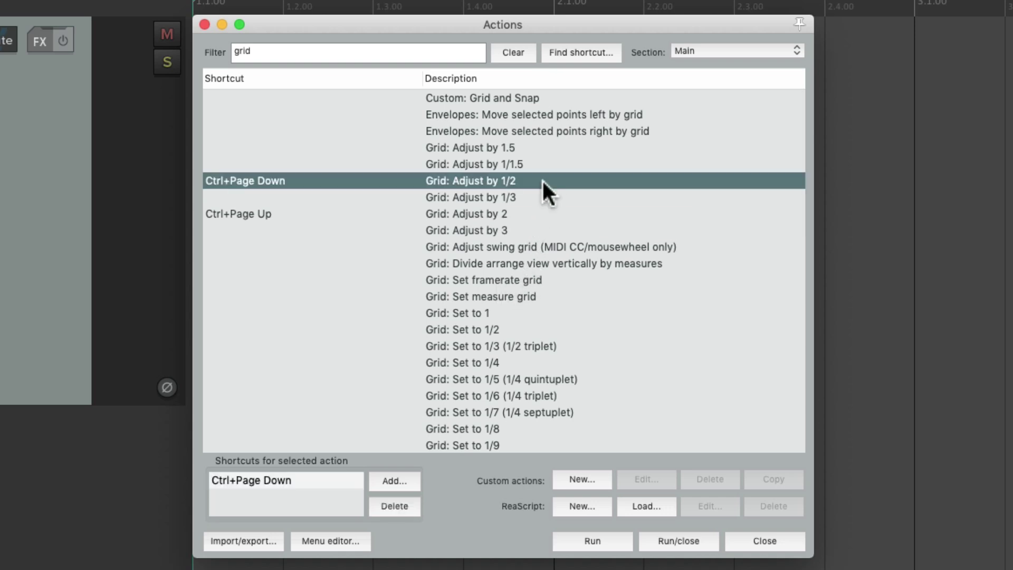
left_click(540, 214)
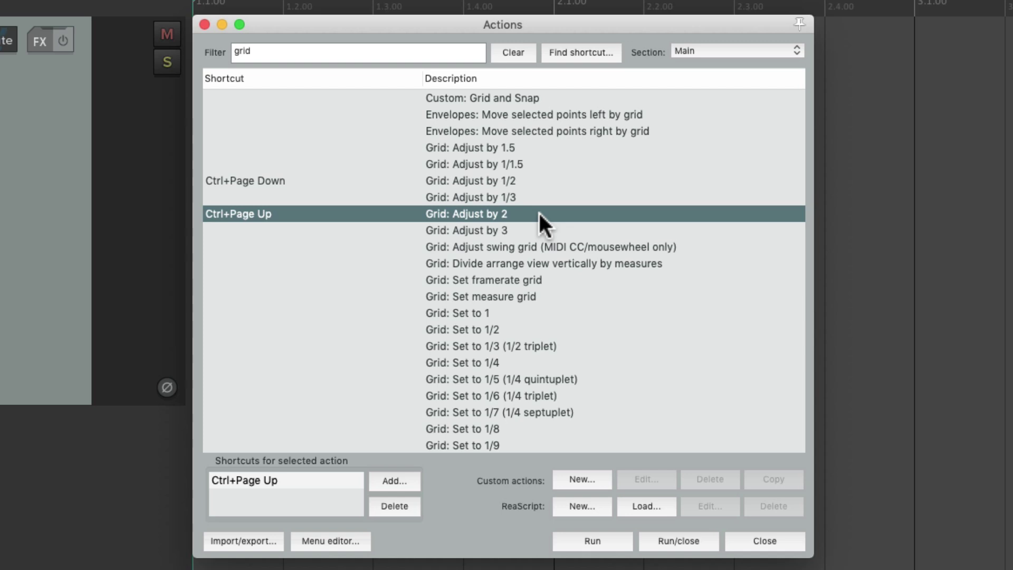
left_click(355, 180)
left_click(339, 211)
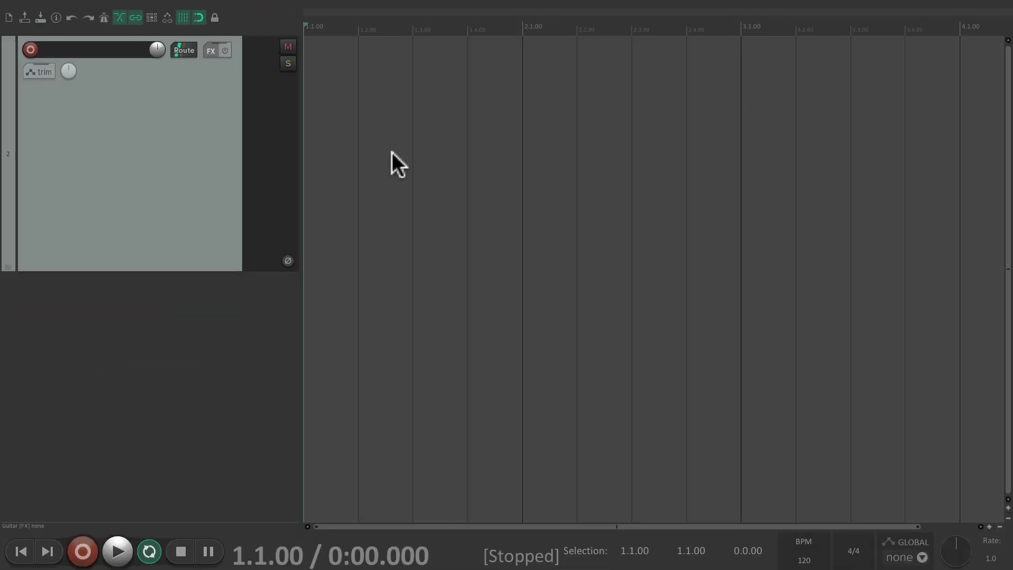
key("ctrl+Page_Up")
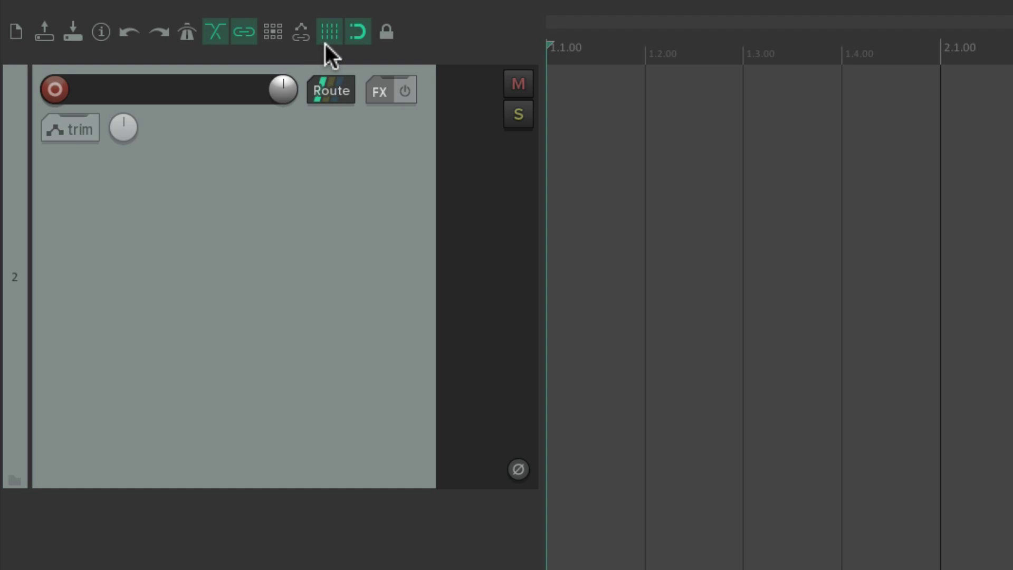
Turn snapping off to move the Guitar.wav item freely, and turn snapping back on to move it to 1.4.00
left_click(357, 33)
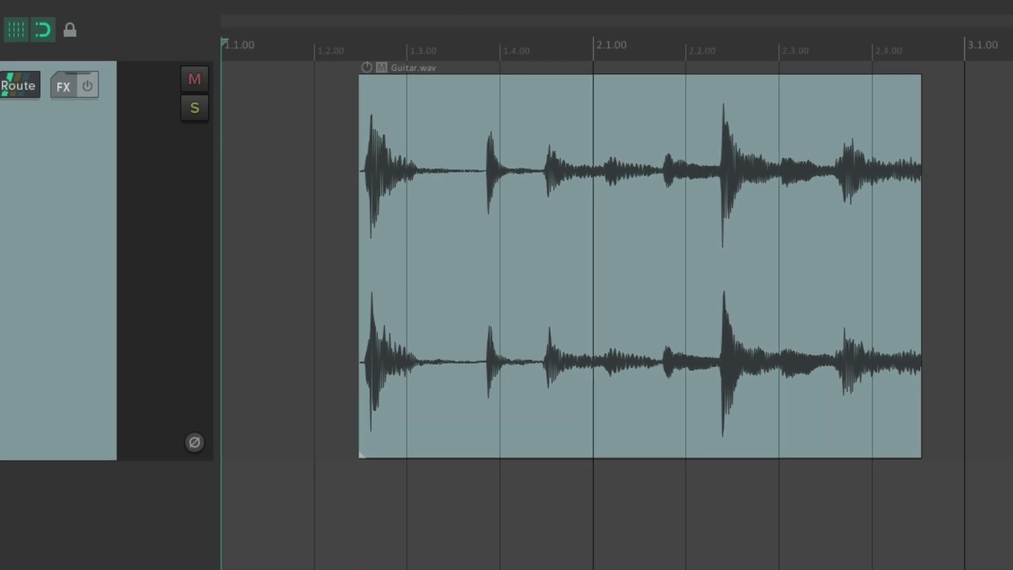
key("alt+s")
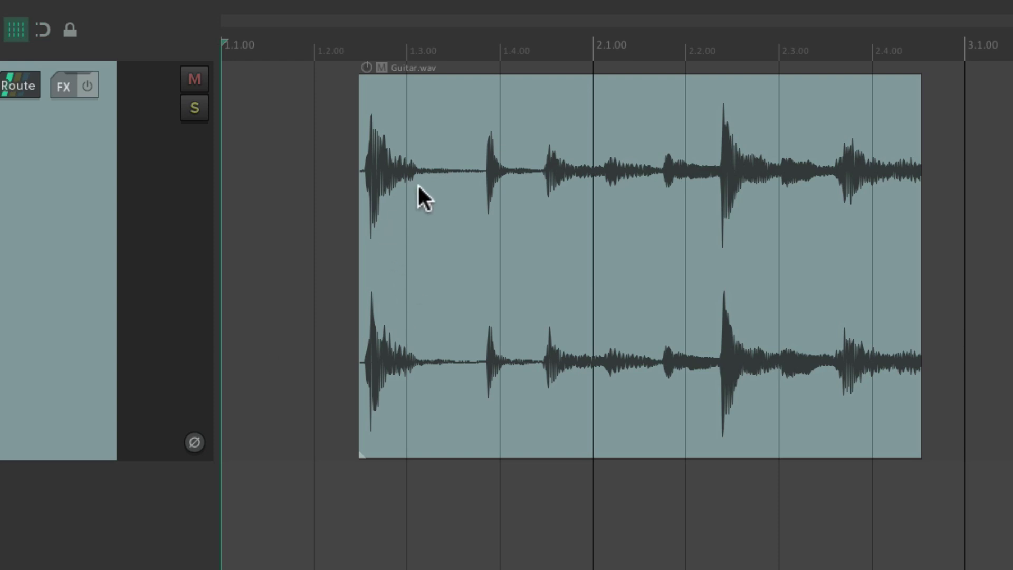
left_click_drag(435, 184, 636, 212)
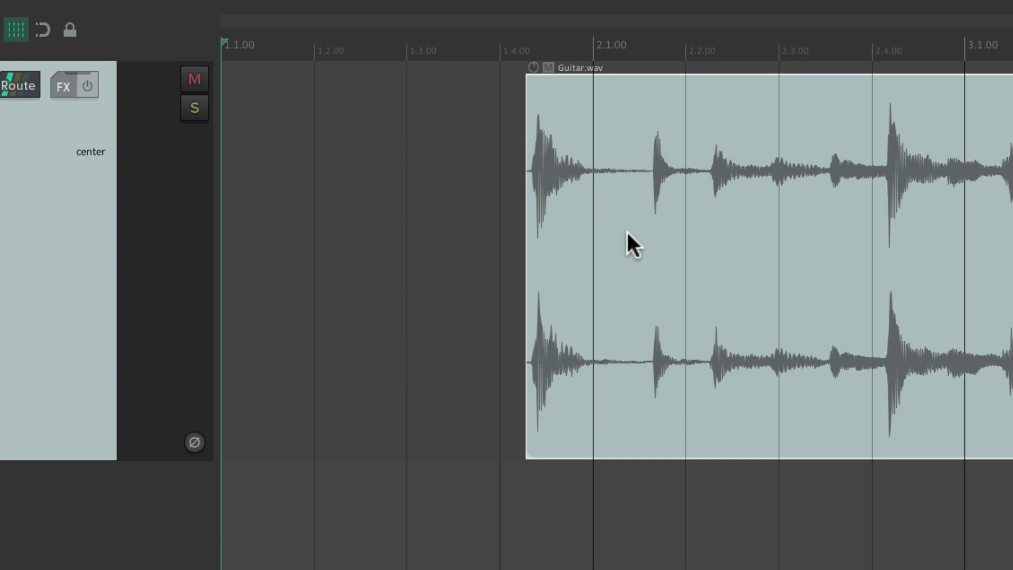
key("alt+s")
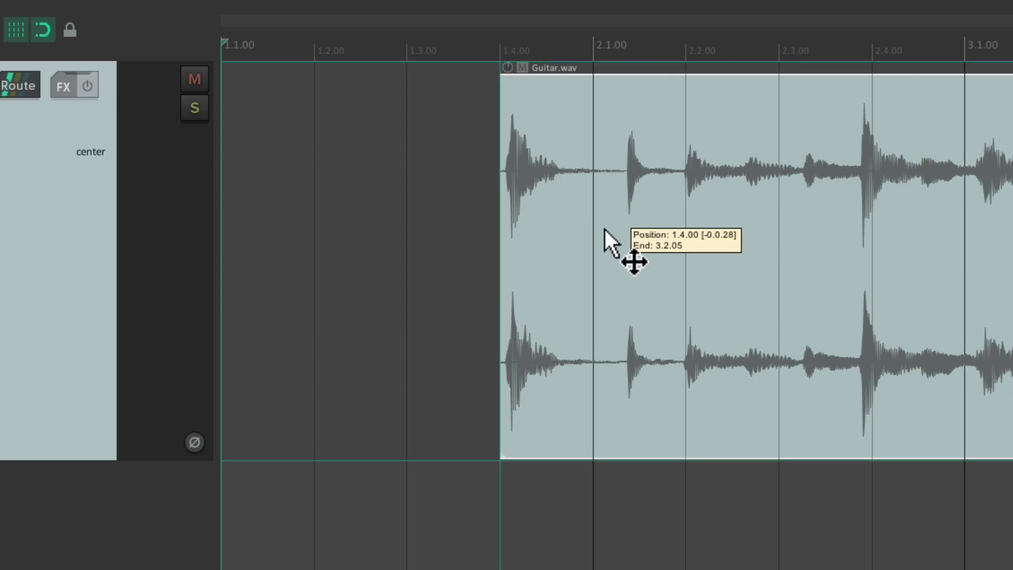
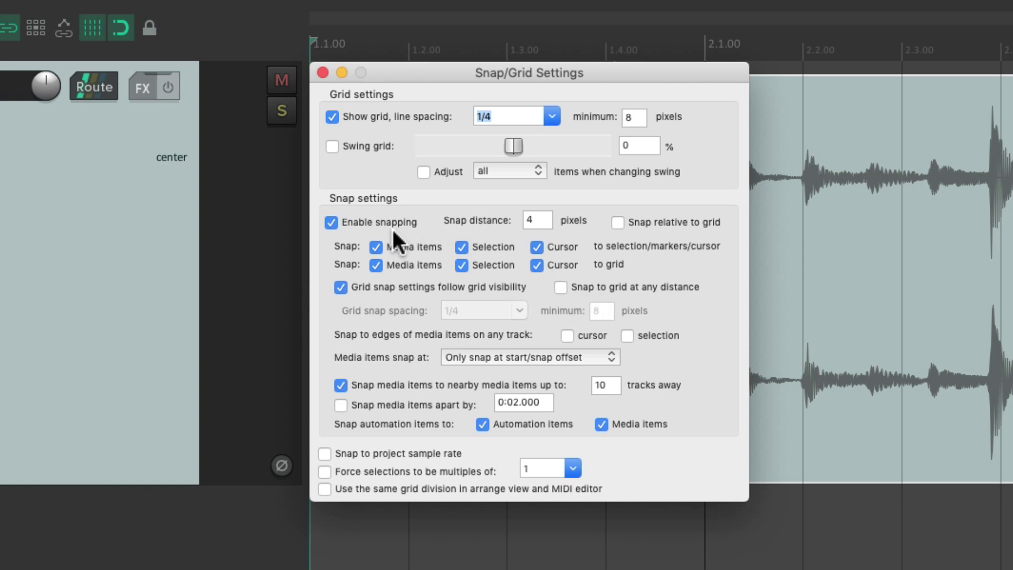
Move the guitar item between the grid lines at about 1.3.48, and set the snap distance to 15 pixels
key("Escape")
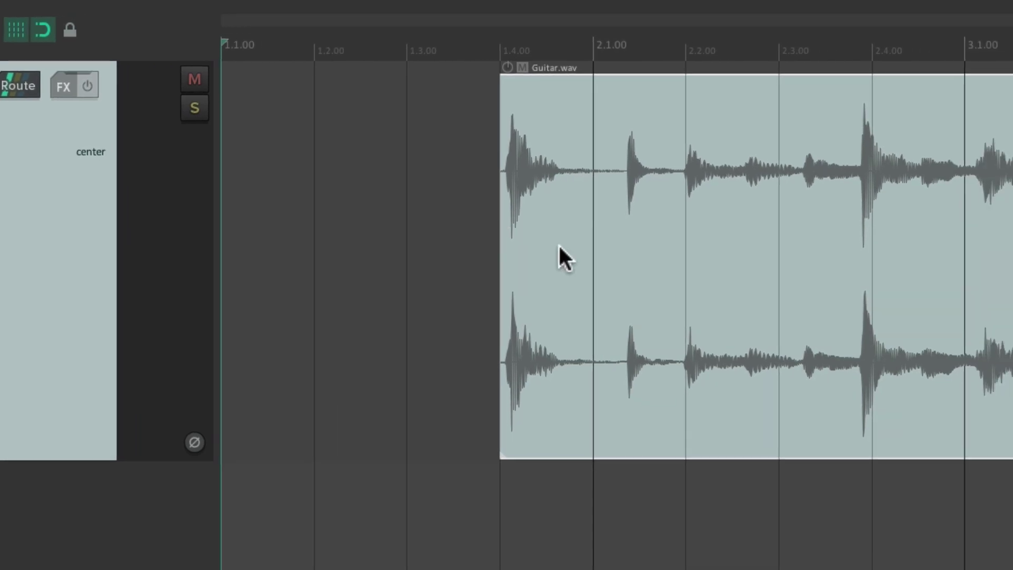
left_click_drag(535, 197, 491, 227)
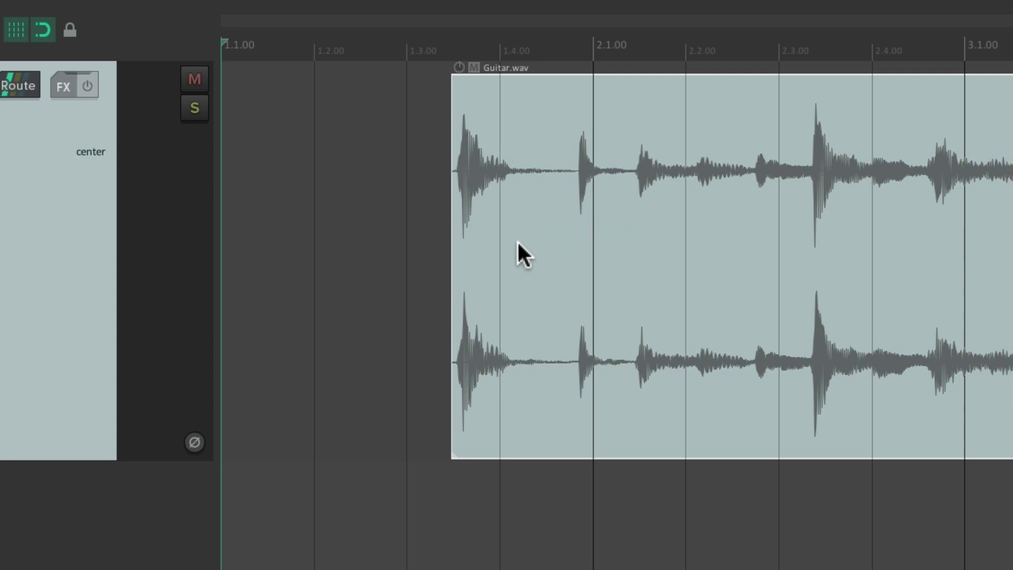
key("alt+l")
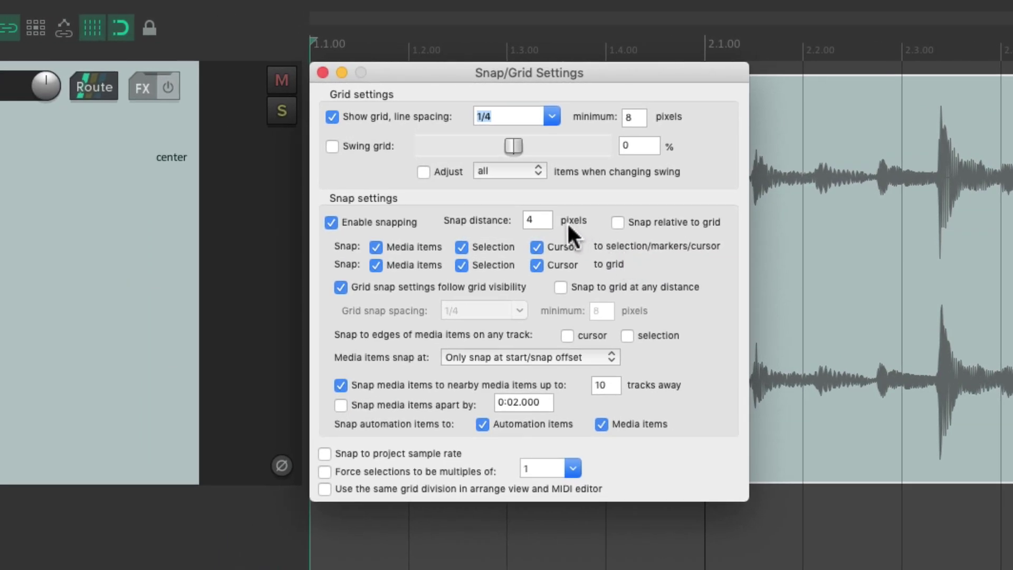
left_click(539, 218)
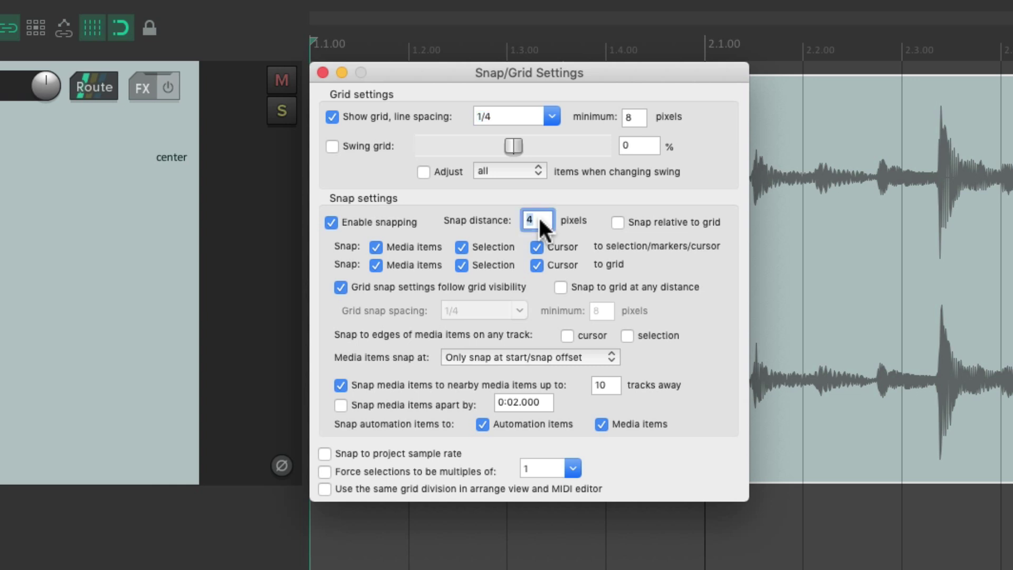
type("15")
key("Return")
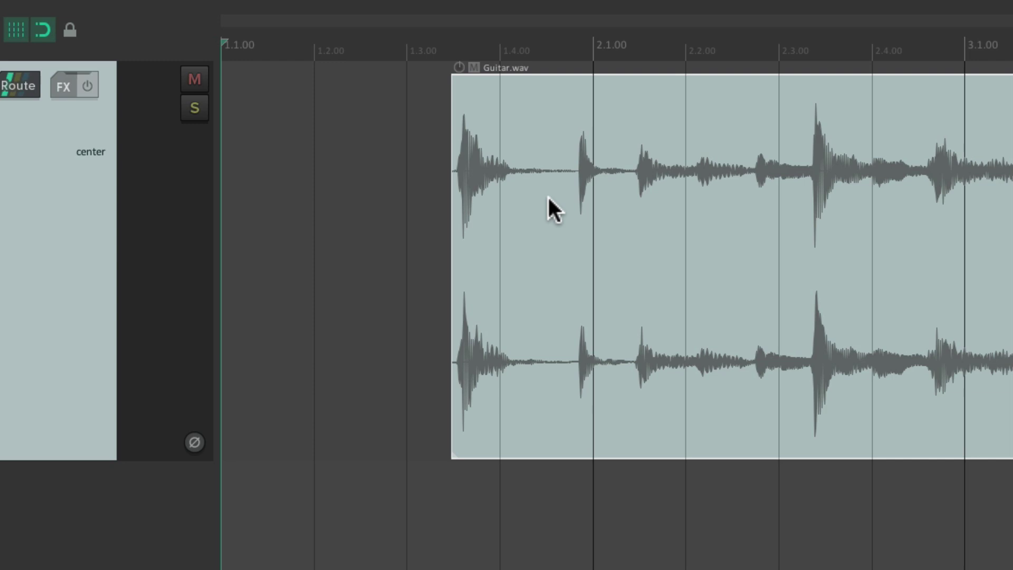
Try the 15-pixel snap distance by moving the guitar item to 1.3.00 and back to 1.4.00
left_click_drag(548, 198, 537, 235)
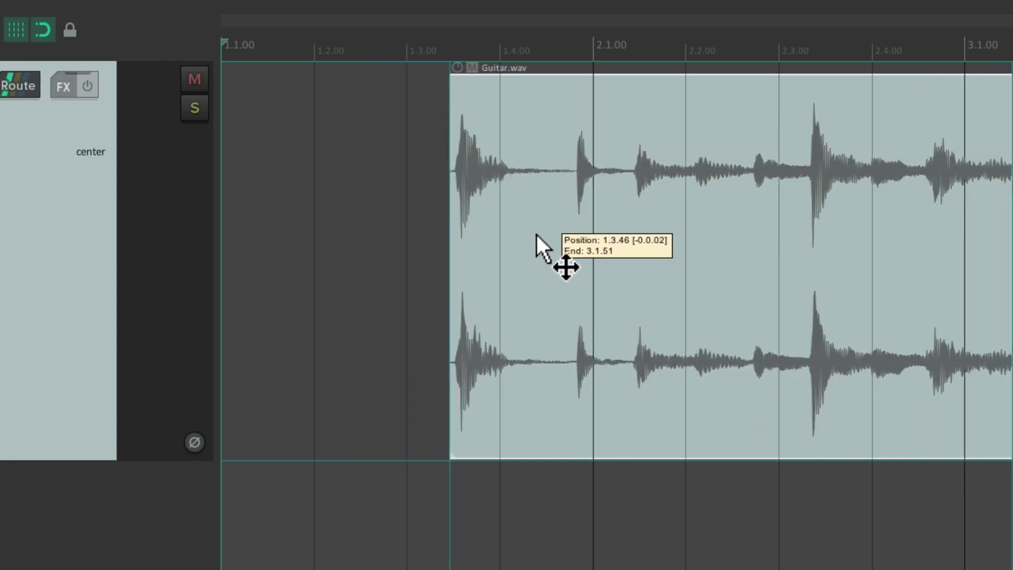
left_click_drag(537, 235, 505, 233)
key("alt+l")
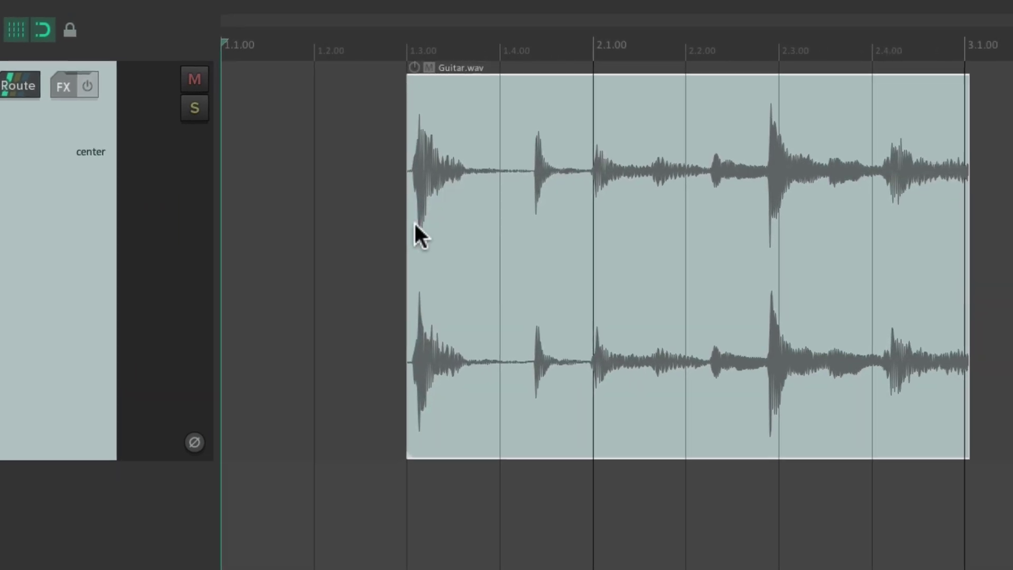
left_click_drag(441, 202, 560, 207)
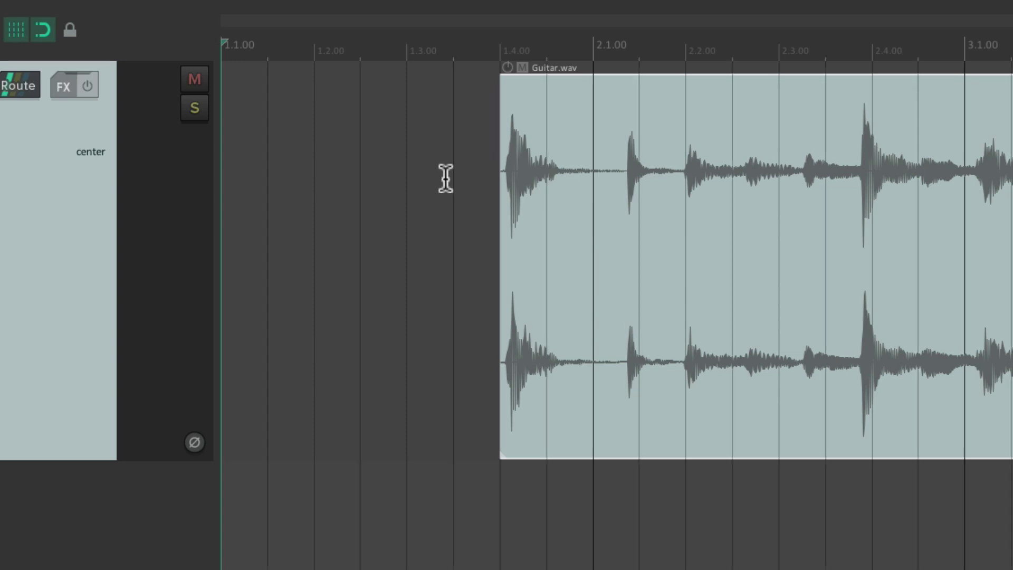
Snap the guitar item to the 1/8 line between 1.3.00 and 1.4.00, and with the grid hidden move it to about 1.3.63
left_click_drag(563, 138, 517, 154)
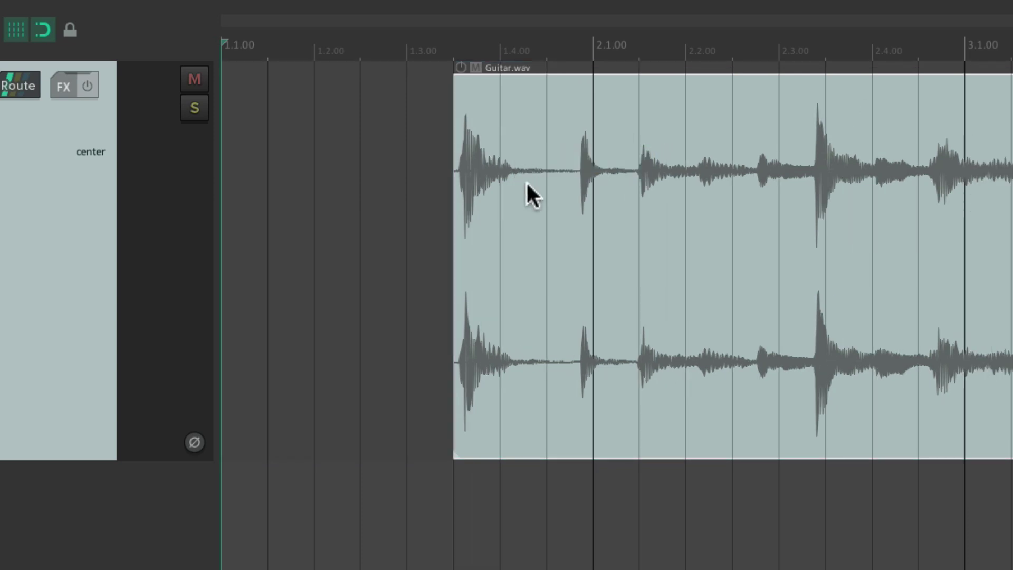
key("alt+s")
left_click_drag(545, 182, 558, 217)
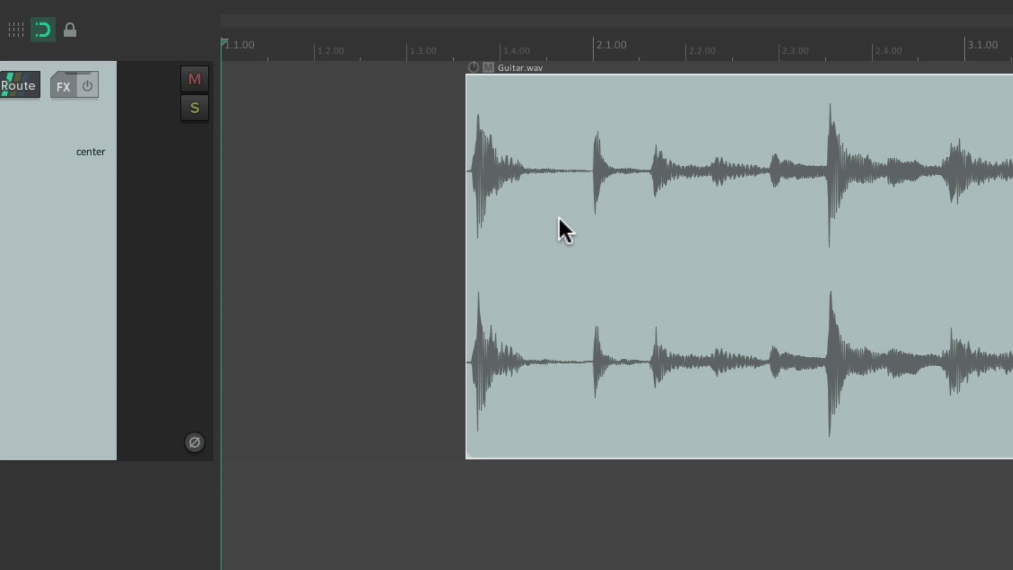
Disable Grid snap settings follow grid visibility and set the grid snap spacing to 1/8
key("alt+l")
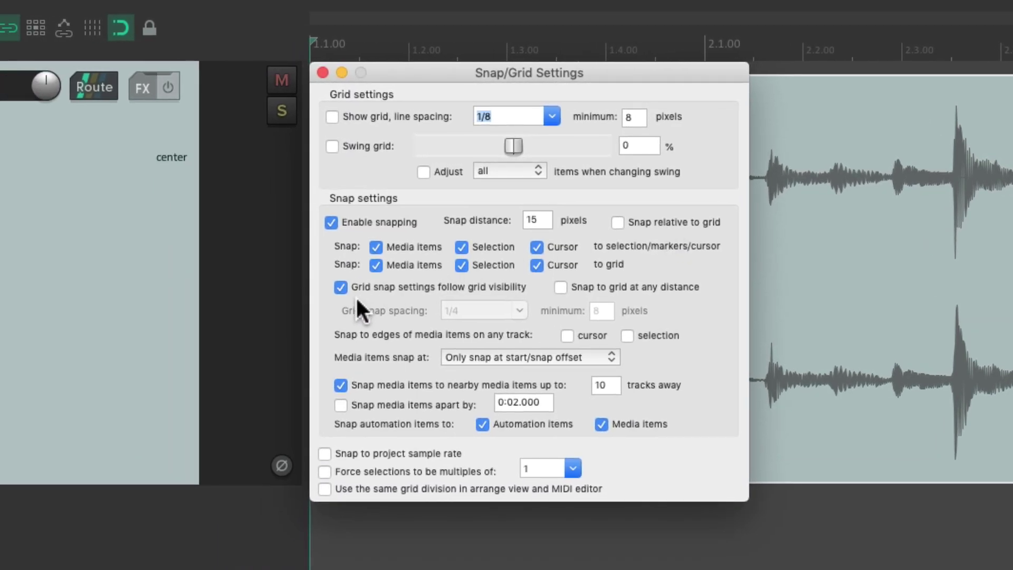
left_click(340, 286)
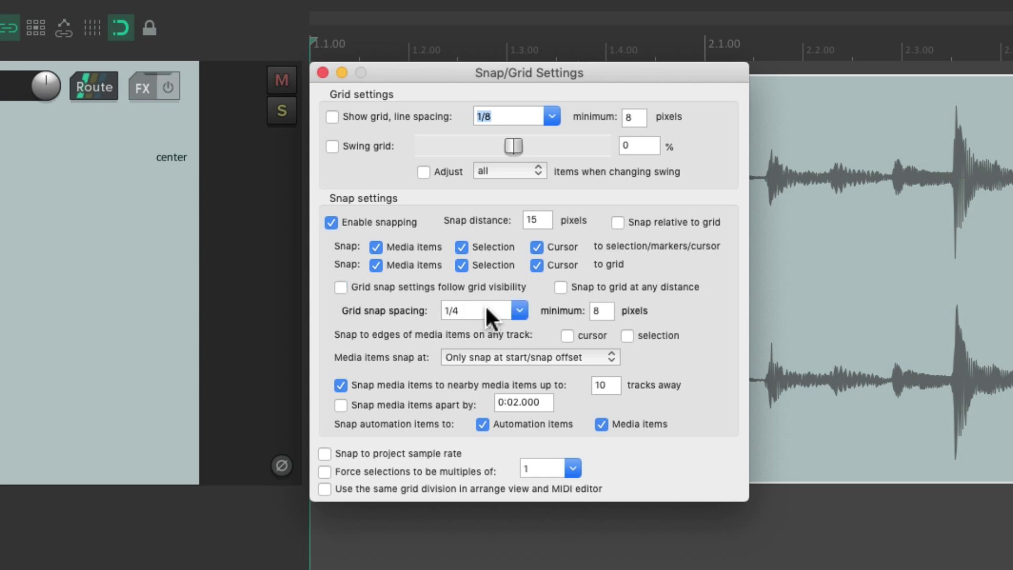
left_click(517, 316)
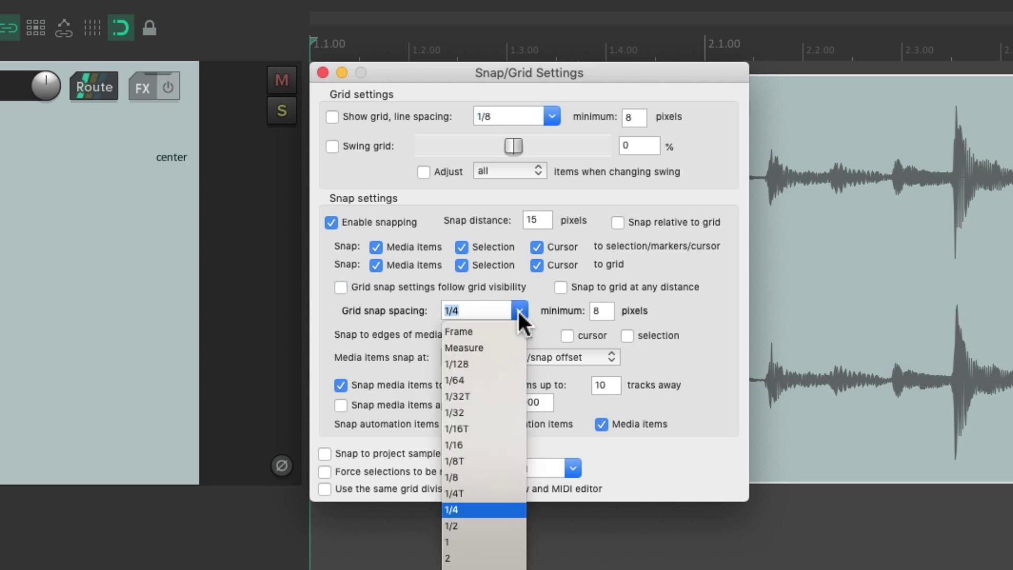
left_click(483, 476)
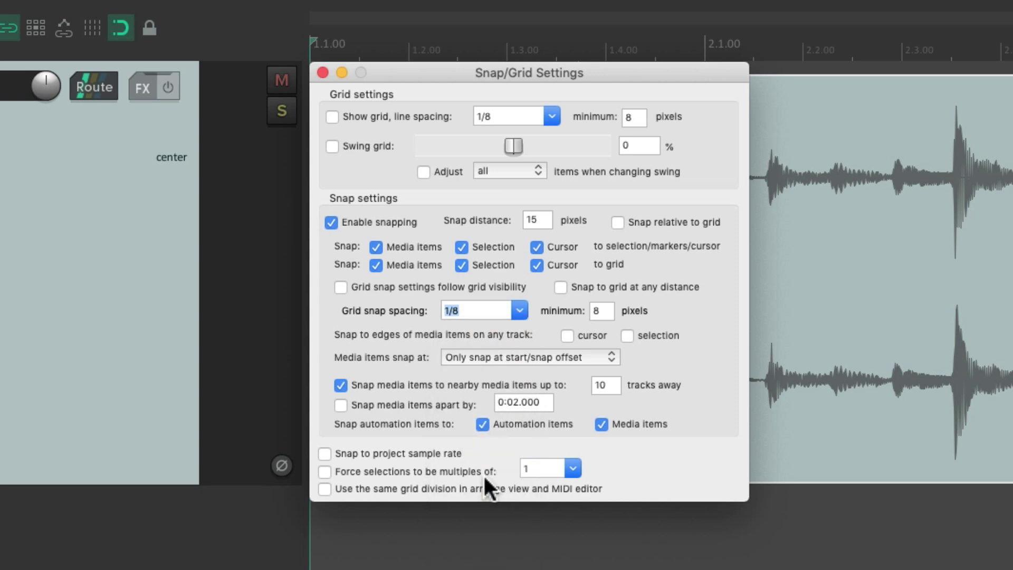
Set the grid line spacing to 1/4, show the grid, and close the Snap/Grid settings
left_click(553, 116)
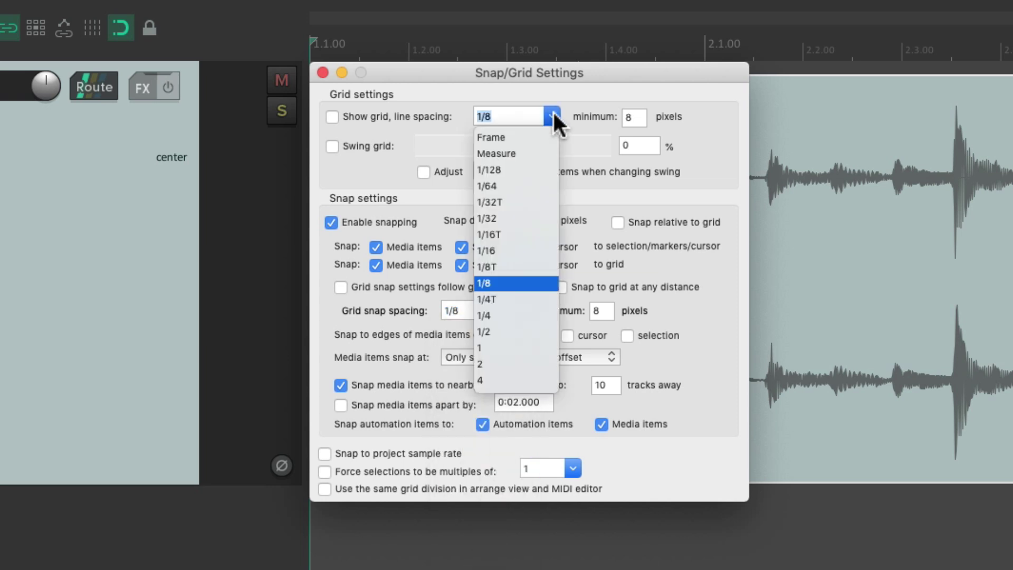
left_click(517, 316)
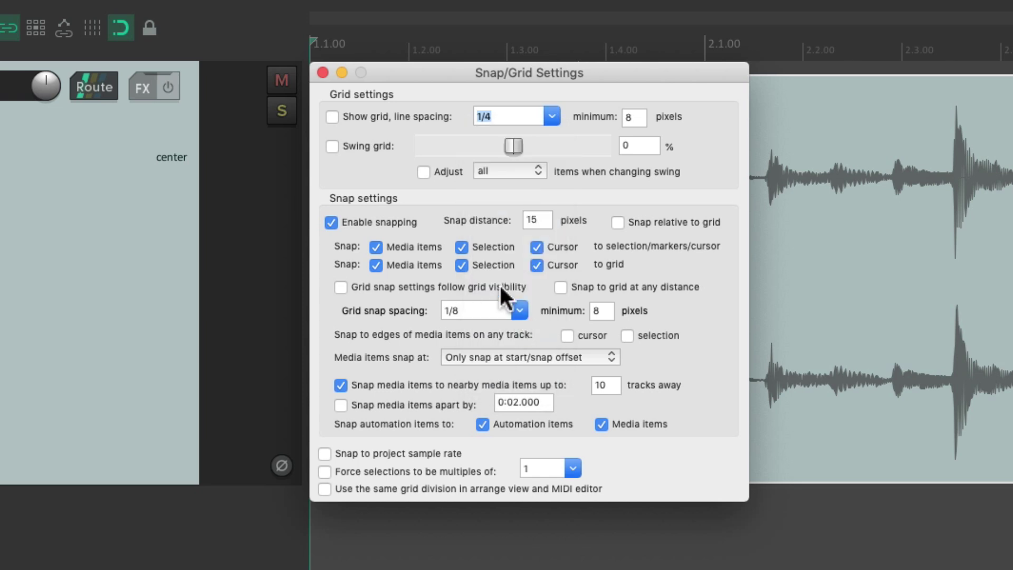
left_click(337, 113)
key("Escape")
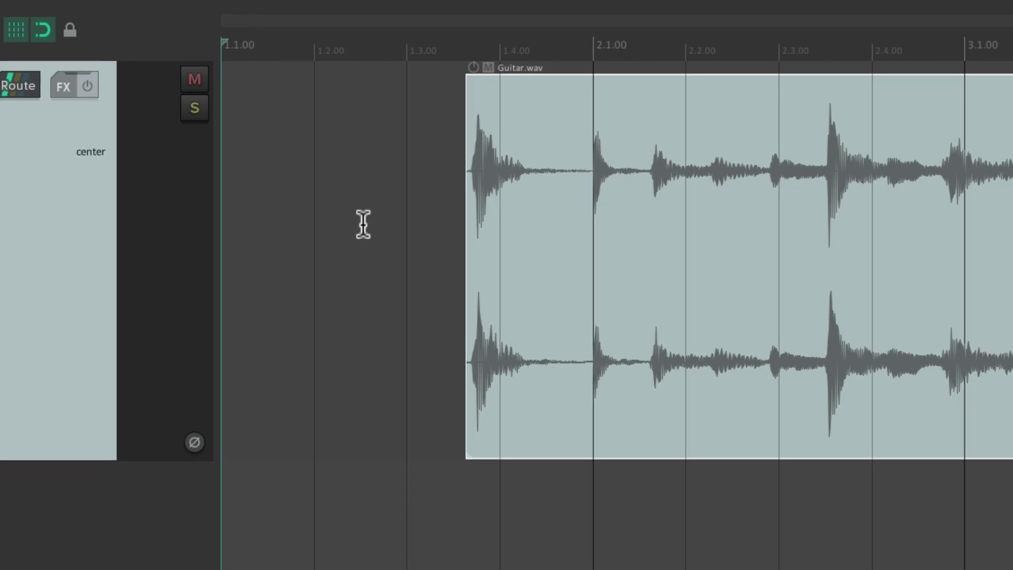
Snap the guitar item to 1.4.00 and to the eighth note before it, and try moving it with the grid hidden
left_click_drag(545, 198, 591, 207)
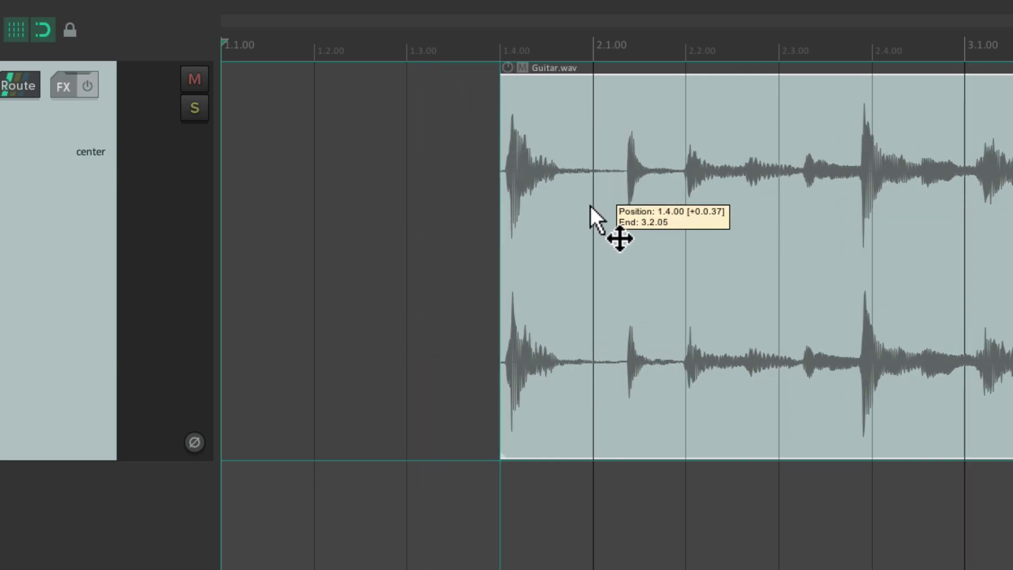
left_click_drag(590, 206, 568, 224)
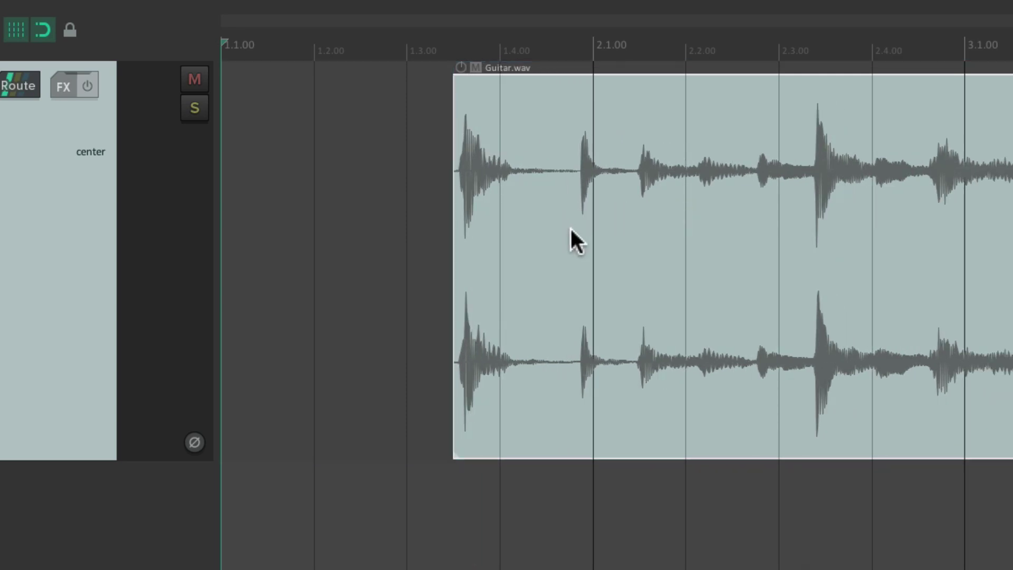
key("alt+g")
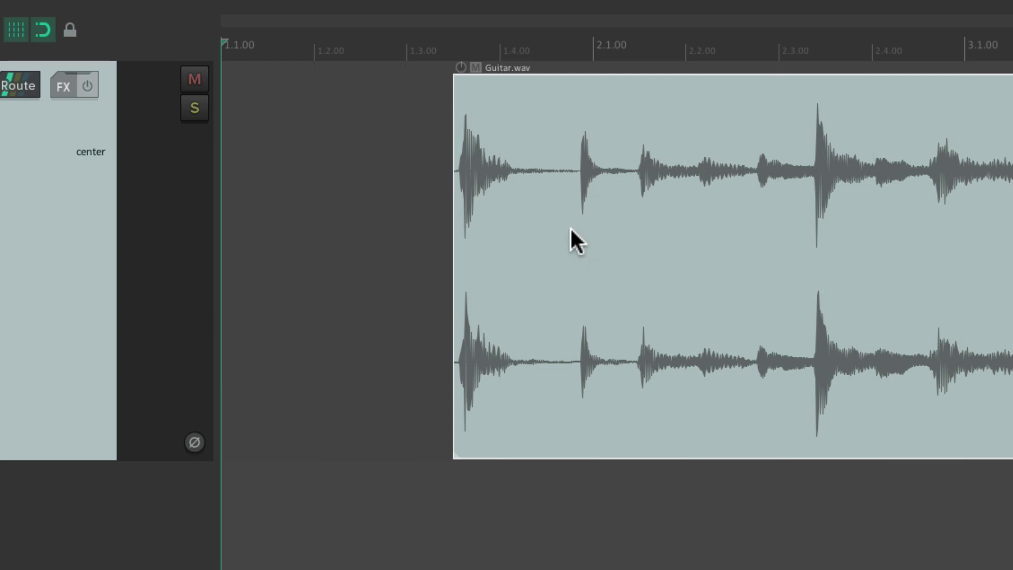
mouse_move(533, 207)
left_mouse_down()
mouse_move(581, 211)
mouse_move(505, 212)
mouse_move(574, 211)
mouse_move(541, 211)
left_mouse_up()
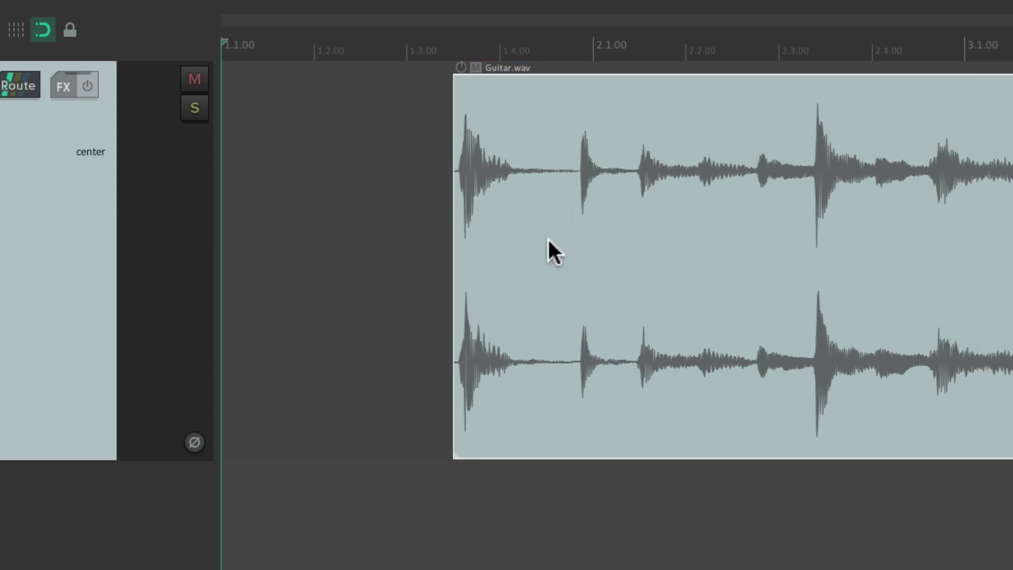
Enable Grid snap settings follow grid visibility in the Snap/Grid settings and close them
key("alt+l")
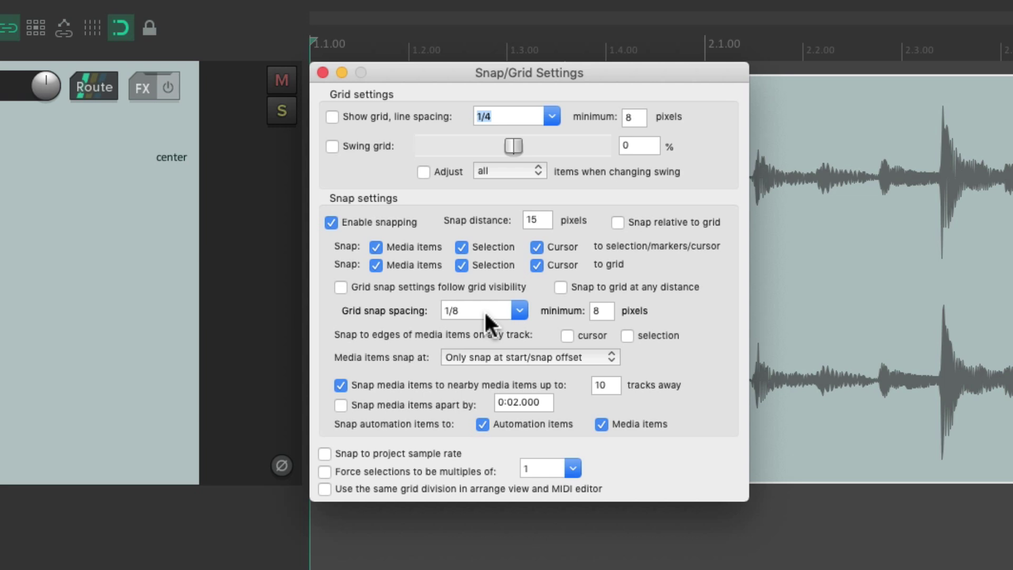
left_click(340, 287)
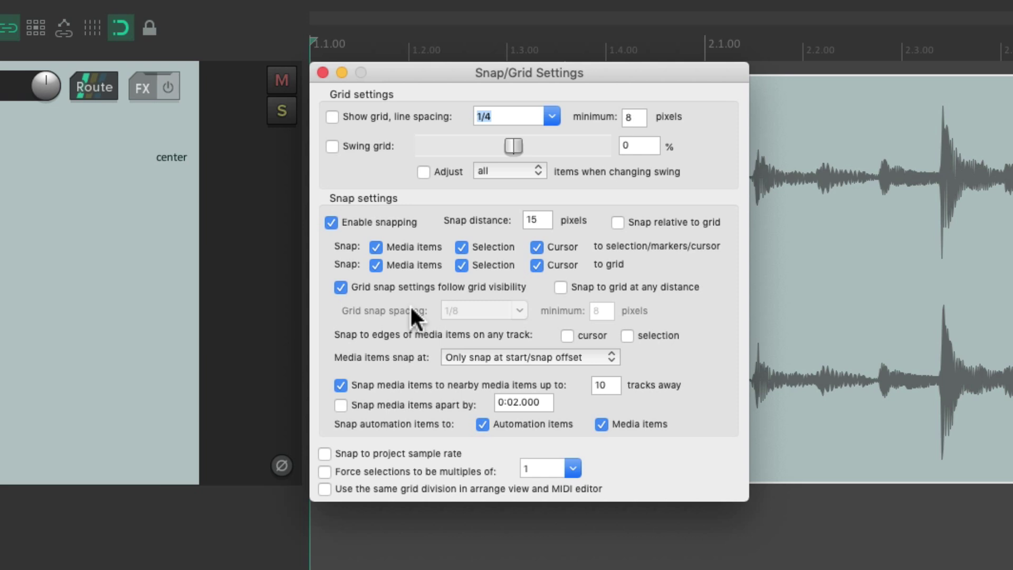
key("Escape")
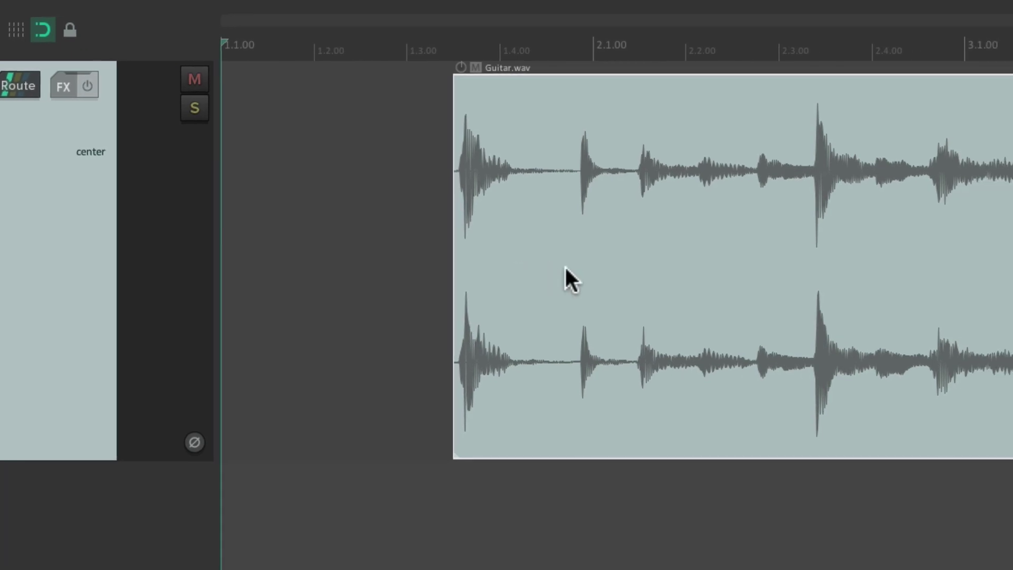
Try moving the guitar item with the grid shown and hidden, ending with the grid shown and the item at 1.4.00
key("alt+g")
mouse_move(551, 230)
left_mouse_down()
mouse_move(543, 208)
mouse_move(501, 218)
mouse_move(582, 214)
mouse_move(511, 211)
mouse_move(543, 211)
mouse_move(551, 227)
mouse_move(625, 224)
mouse_move(534, 229)
mouse_move(637, 227)
mouse_move(586, 227)
mouse_move(558, 243)
left_mouse_up()
key("alt+g")
key("alt+g")
Move the guitar item slightly earlier so its first note starts at 1.4.00, and try snapping the item's start to 2.1.00
key("alt+l")
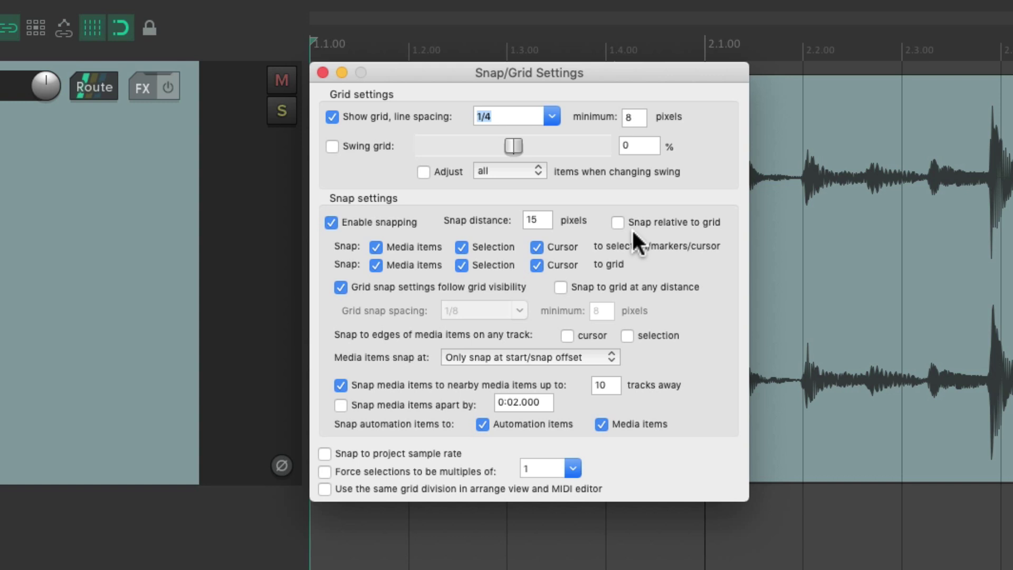
key("Escape")
scroll(558, 326, "up", 5)
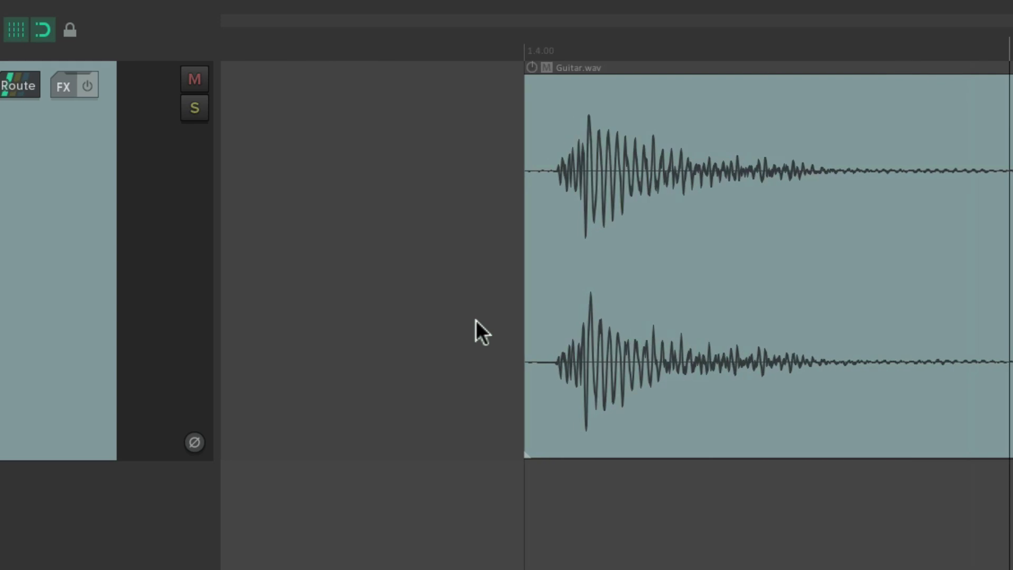
scroll(476, 320, "up", 4)
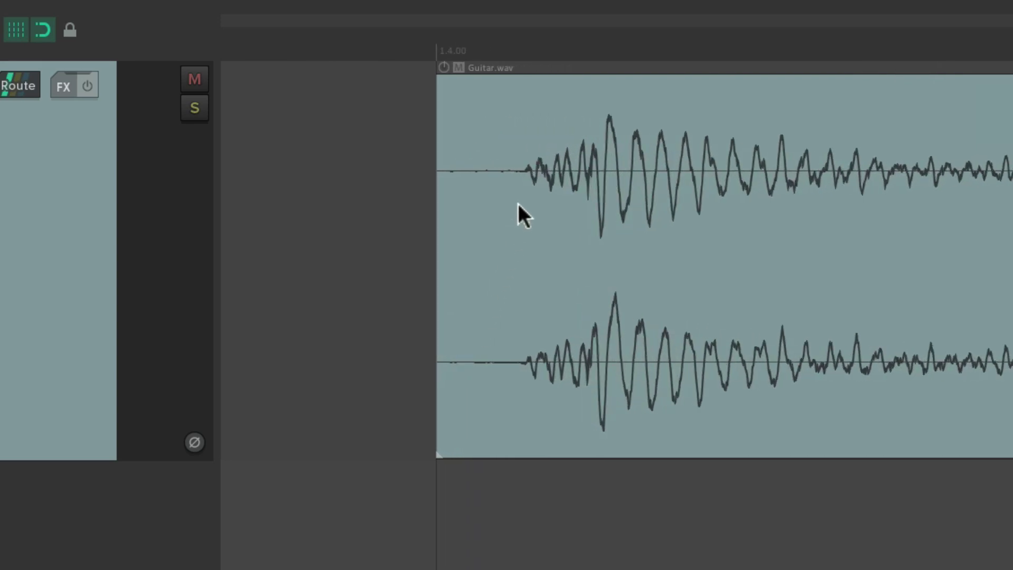
left_click_drag(483, 201, 540, 217)
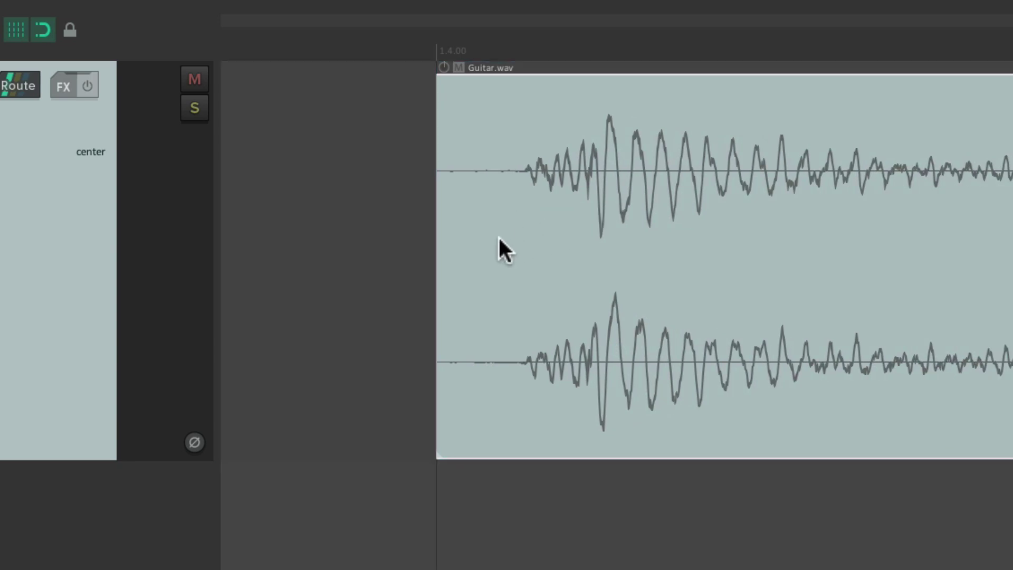
left_click_drag(517, 219, 466, 230)
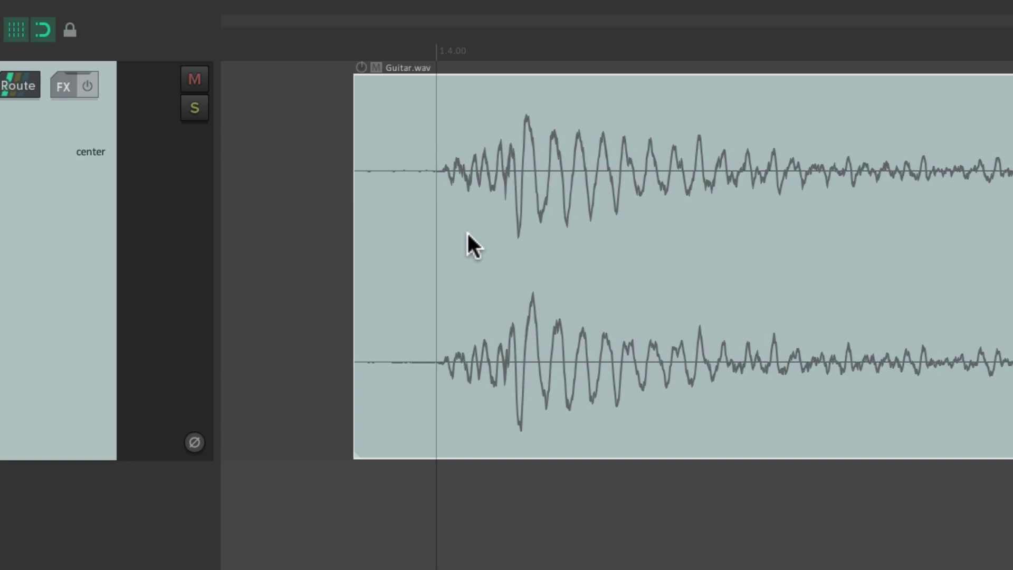
scroll(466, 230, "down", 8)
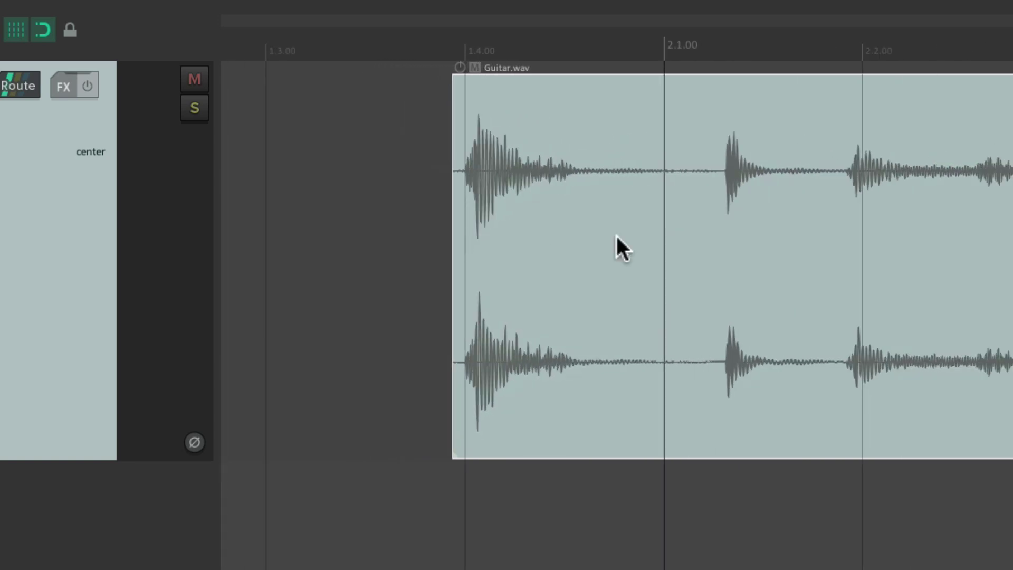
left_click_drag(531, 195, 727, 207)
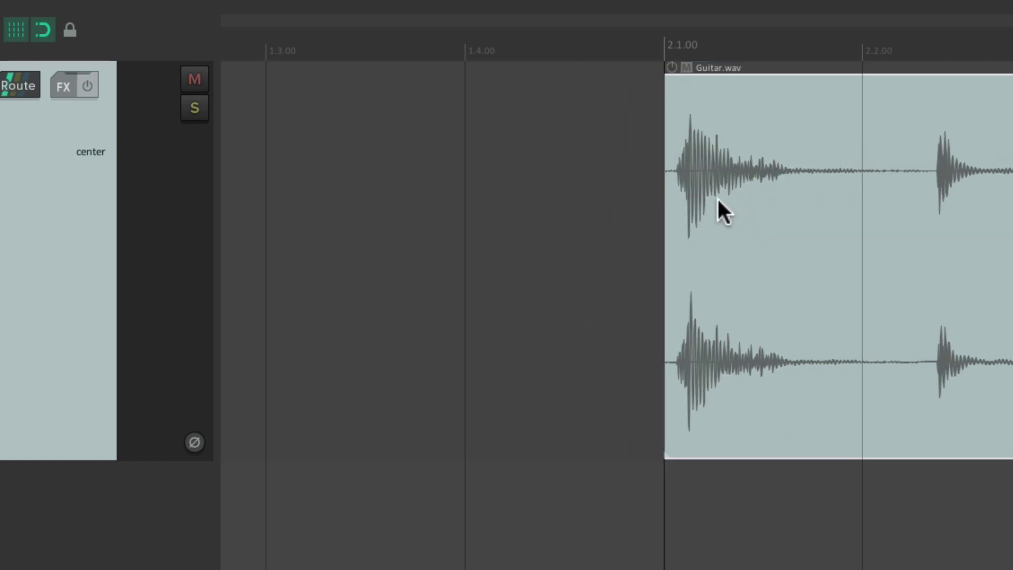
Enable Snap relative to grid in the Snap/Grid settings and close them
key("alt+l")
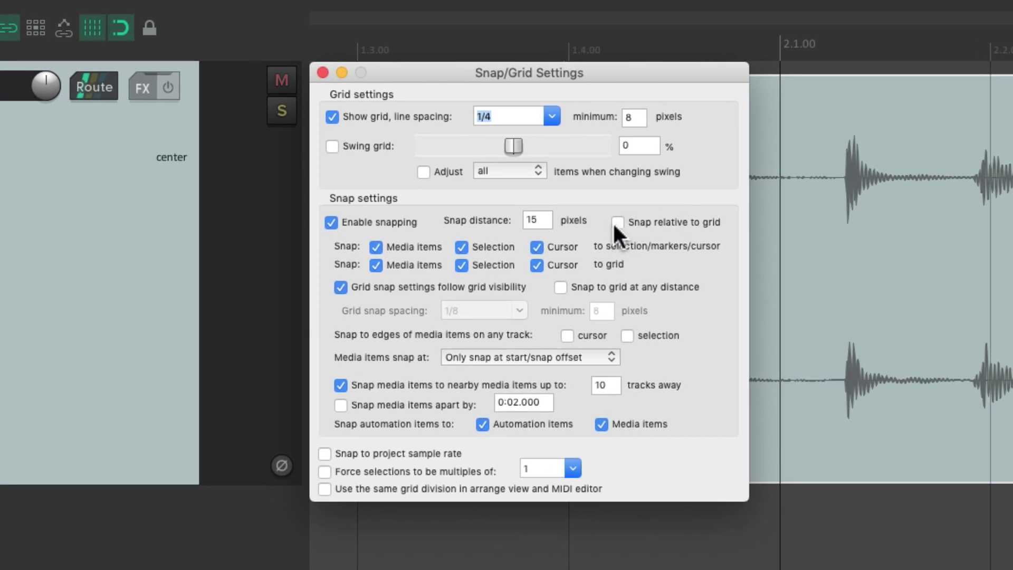
left_click(617, 223)
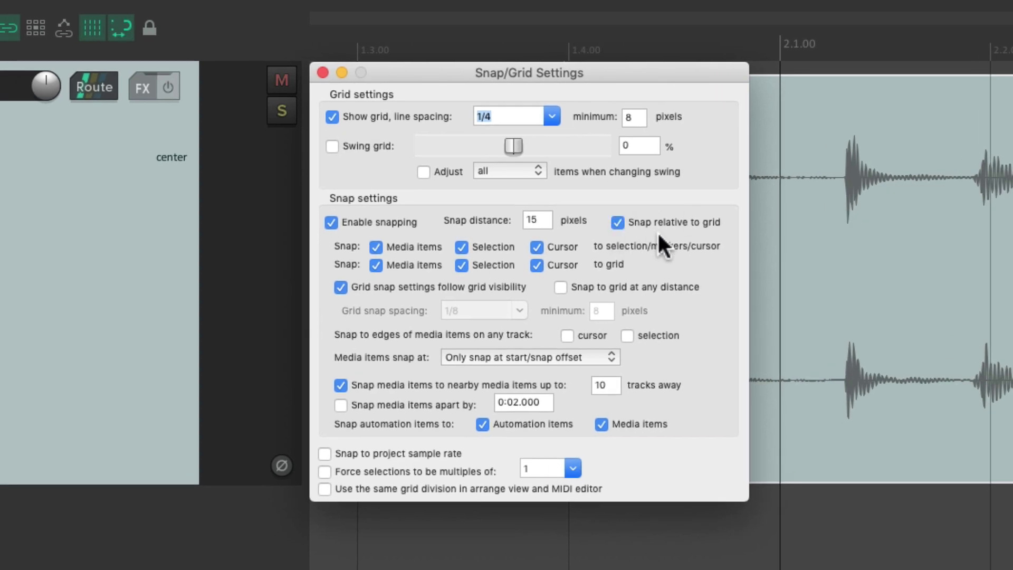
key("Escape")
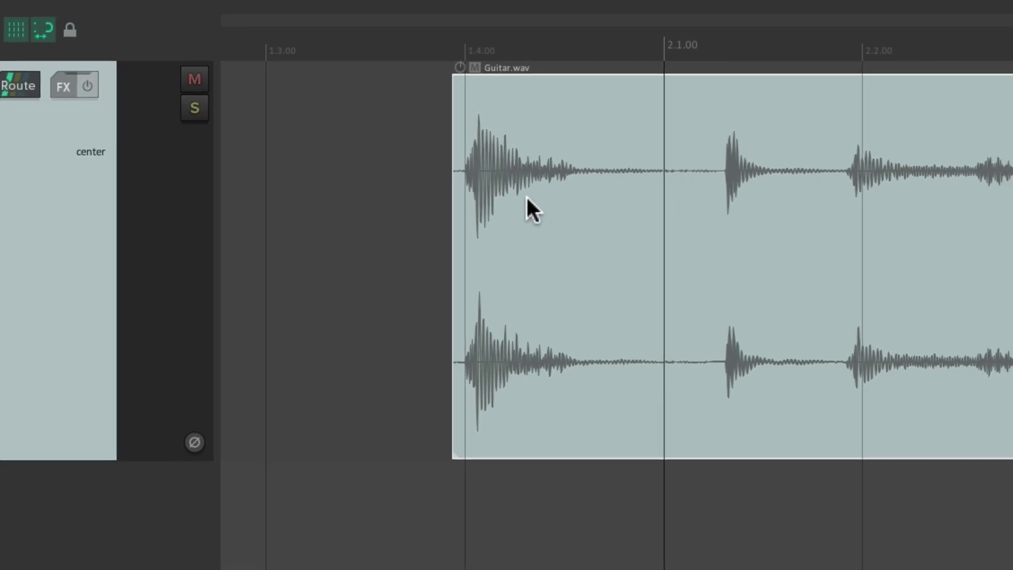
Try moving the guitar item one beat later with relative snapping, and return it so its first note starts at 1.4.00
left_click_drag(527, 195, 597, 201)
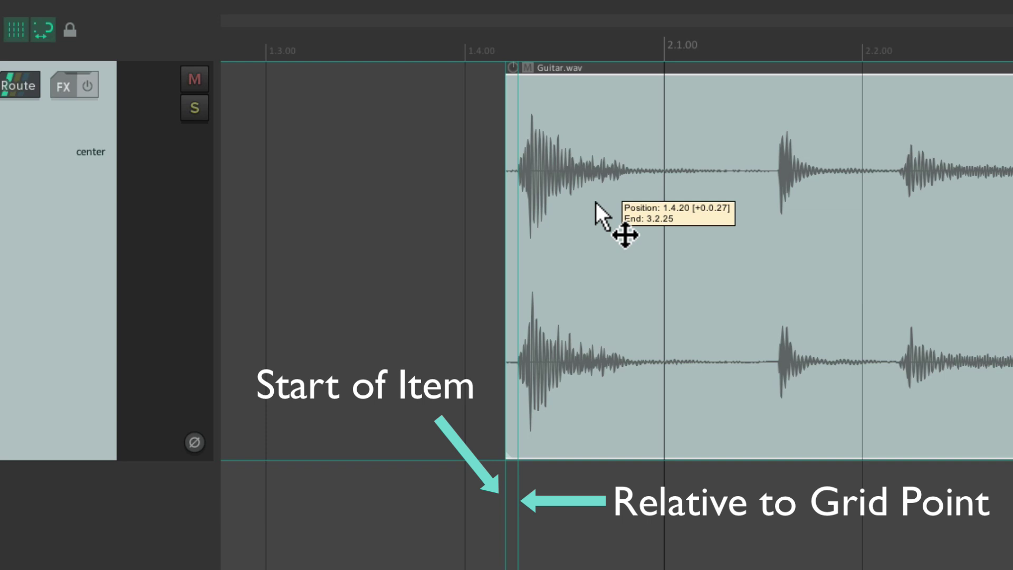
left_click_drag(596, 202, 737, 198)
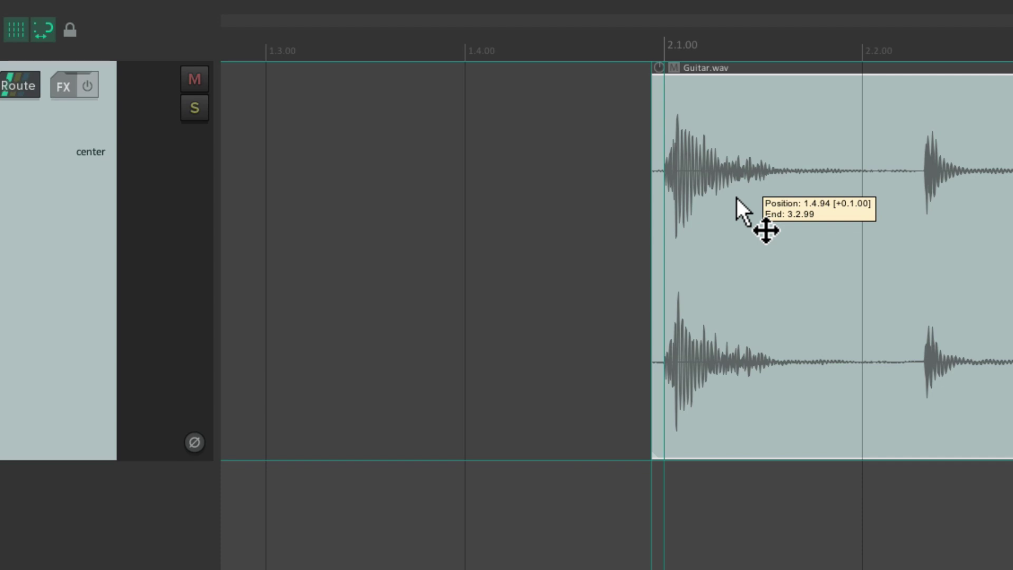
left_click_drag(737, 198, 549, 225)
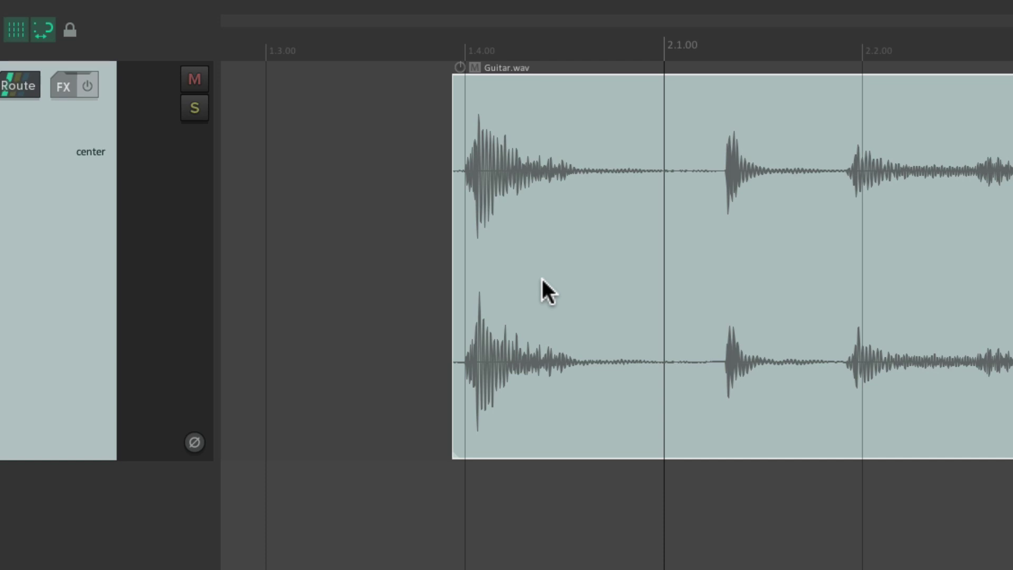
mouse_move(533, 265)
left_mouse_down()
mouse_move(739, 259)
mouse_move(546, 270)
mouse_move(740, 267)
mouse_move(549, 271)
left_mouse_up()
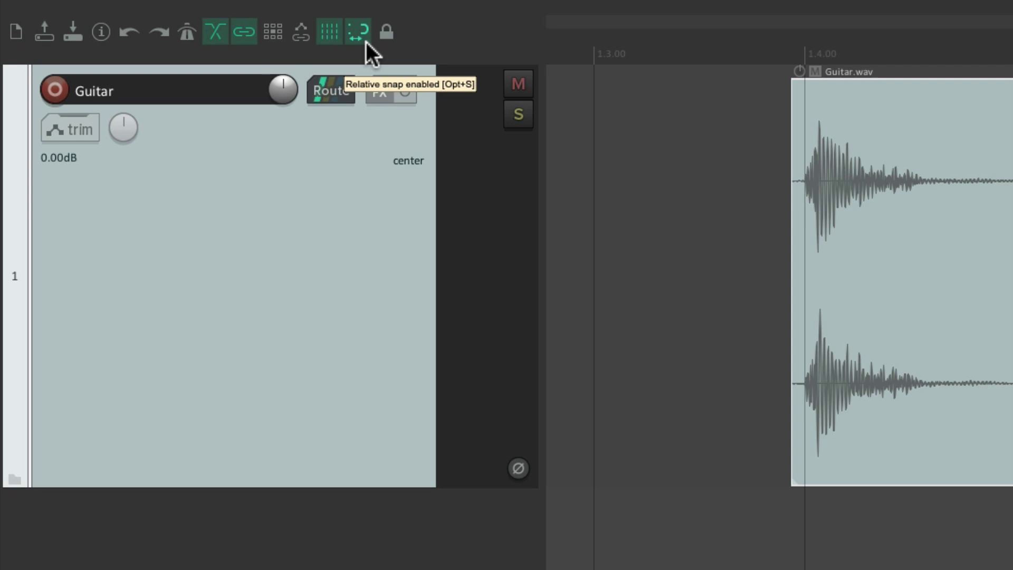
Disable Snap relative to grid in the Snap/Grid settings
right_click(366, 42)
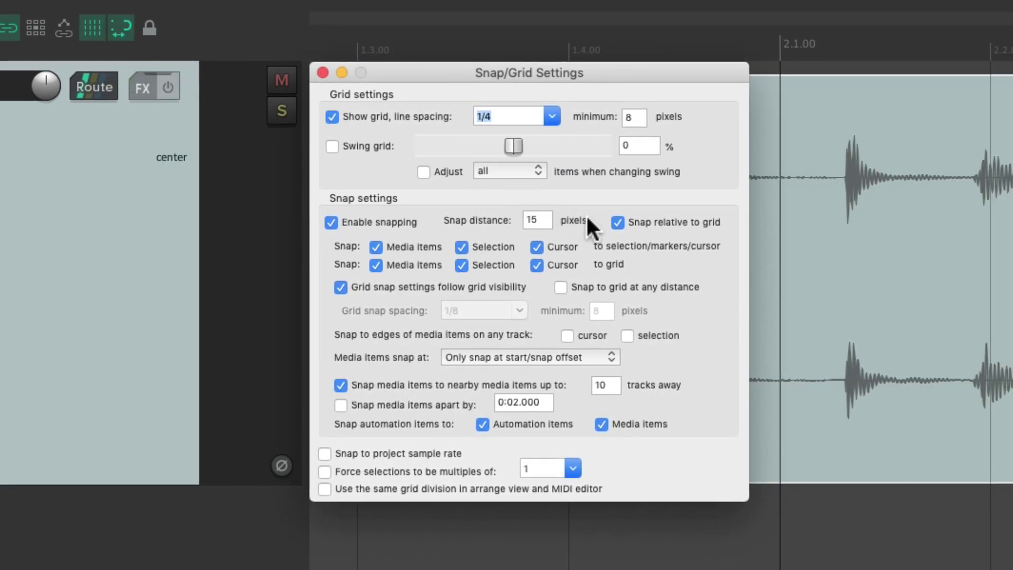
left_click(618, 222)
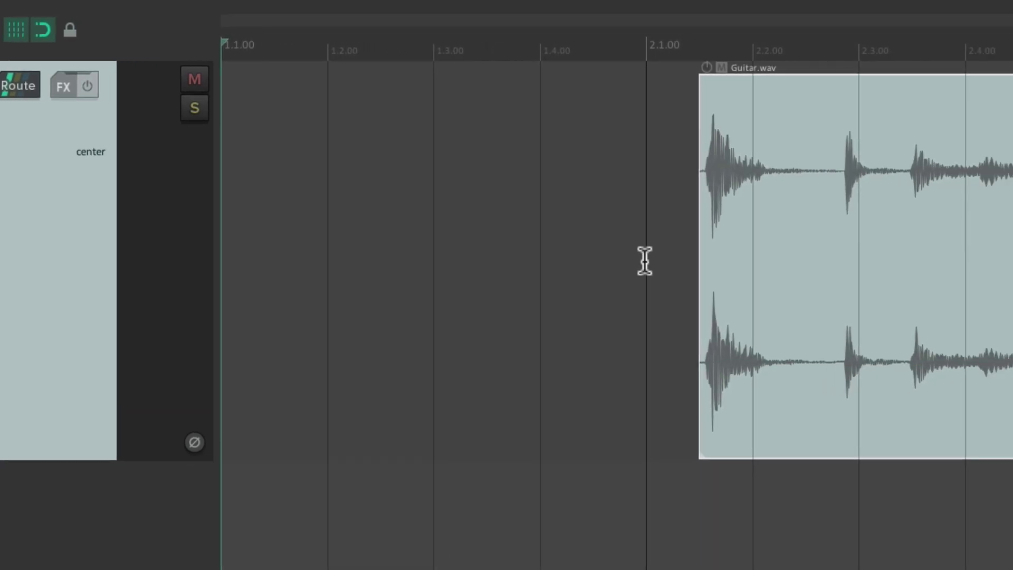
Create a time selection around 1.4.00, add a marker between 1.2.00 and 1.3.00, and place the edit cursor midway between 1.1.00 and 1.2.00
left_click_drag(477, 126, 617, 177)
left_click(394, 175)
key("m")
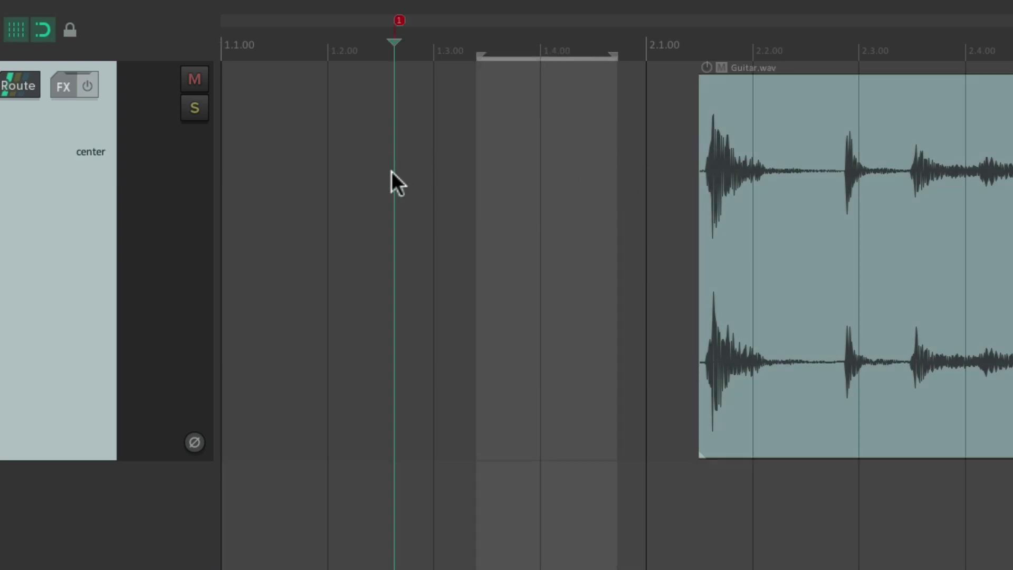
left_click(275, 177)
Check the selection/markers/cursor snap options, and try snapping the guitar item to the time selection's edges and the marker
key("alt+l")
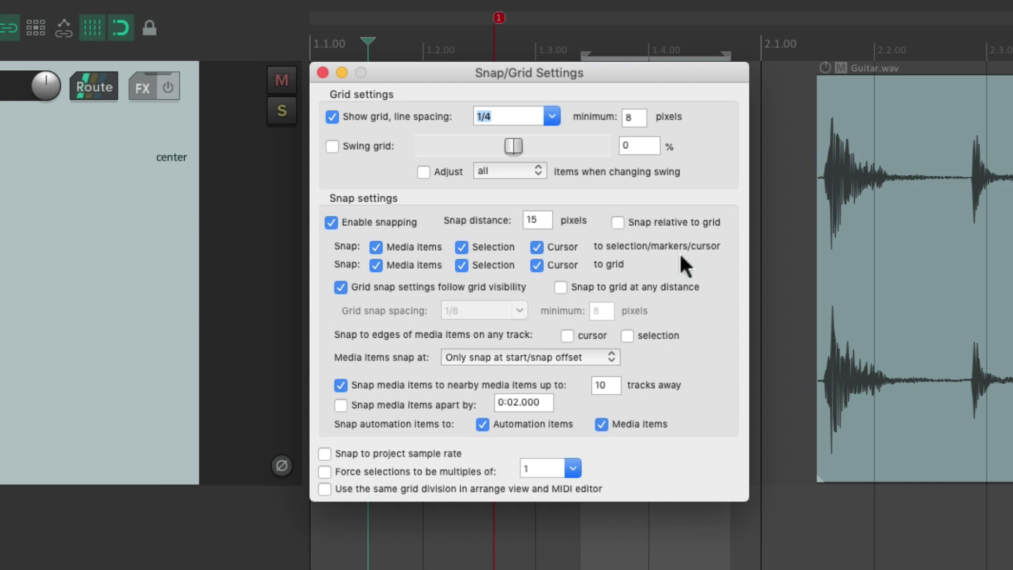
key("Escape")
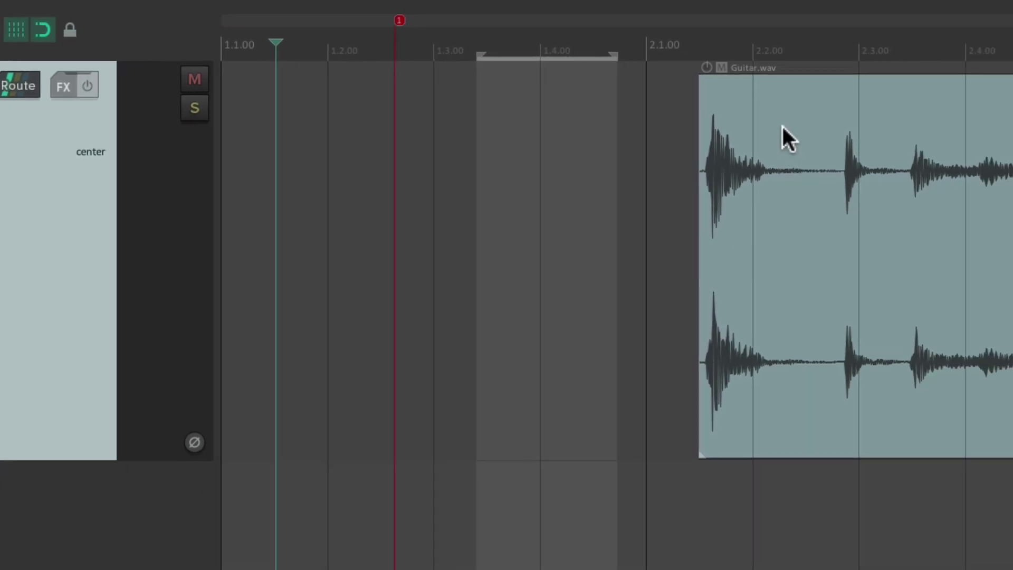
left_click_drag(783, 128, 595, 157)
left_click_drag(639, 129, 437, 136)
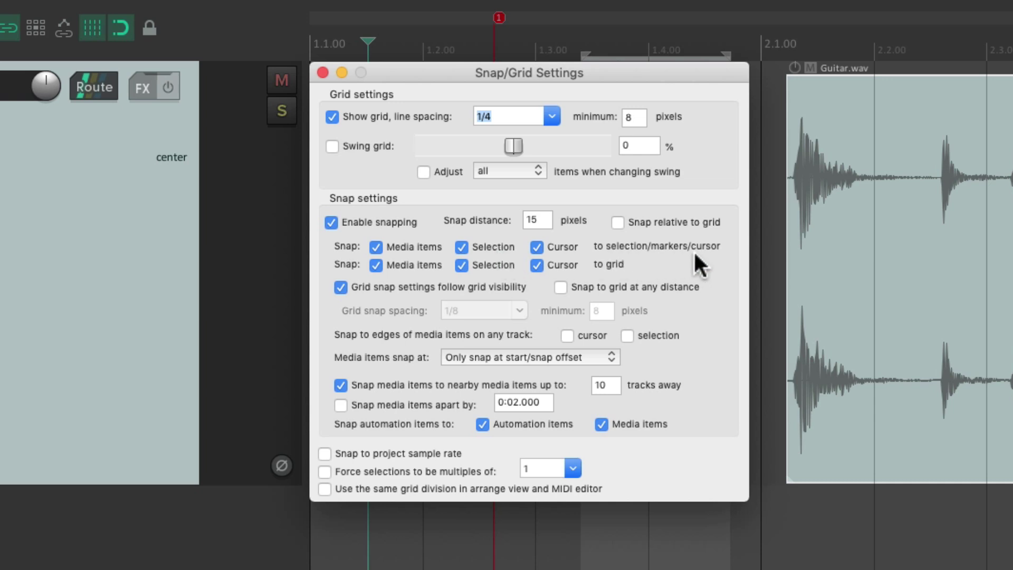
Draw a time selection starting between 1.4.00 and 2.1.00, trying its moving edge against marker 1 and the edit cursor
key("Escape")
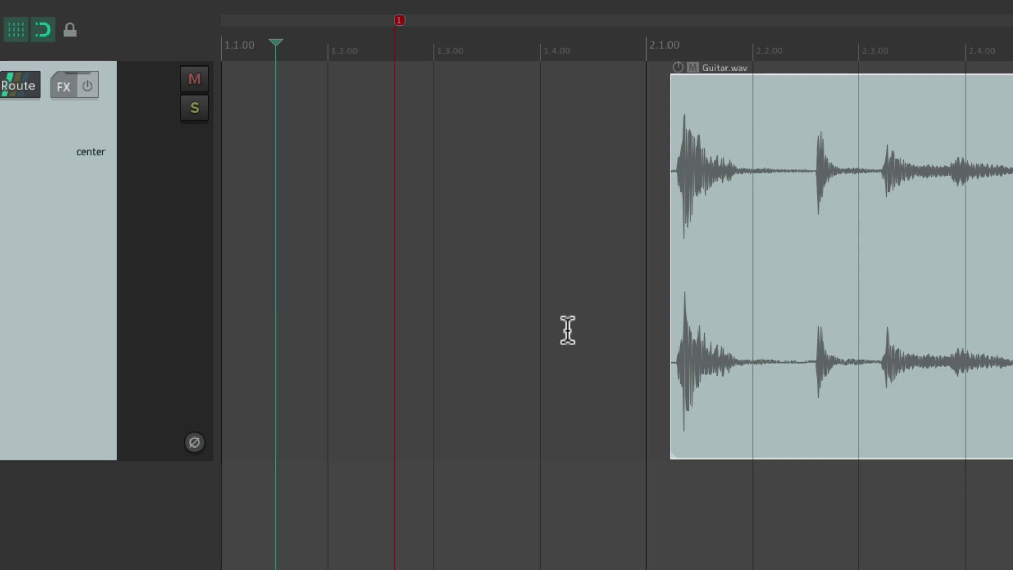
left_click_drag(601, 156, 279, 227)
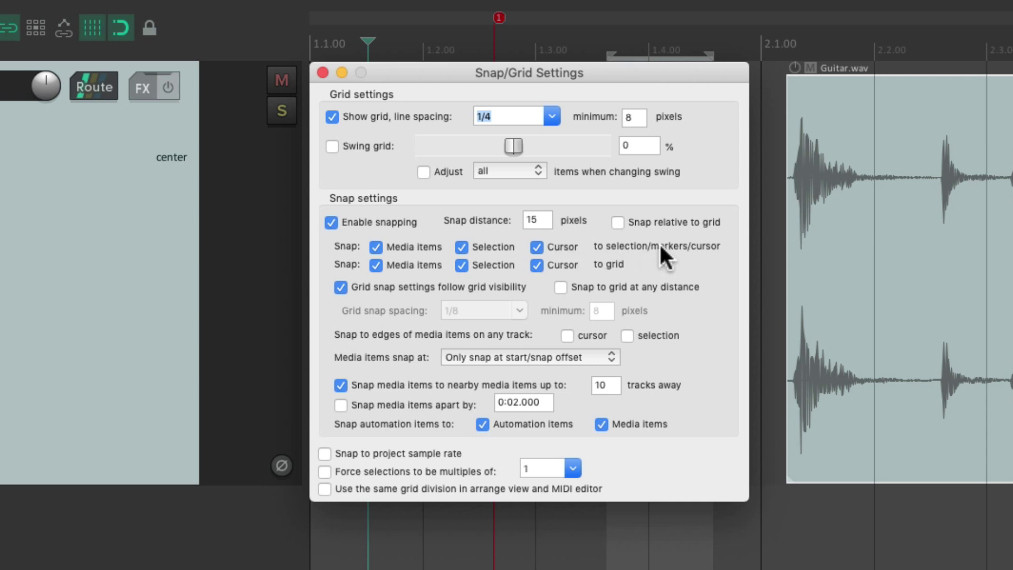
key("Escape")
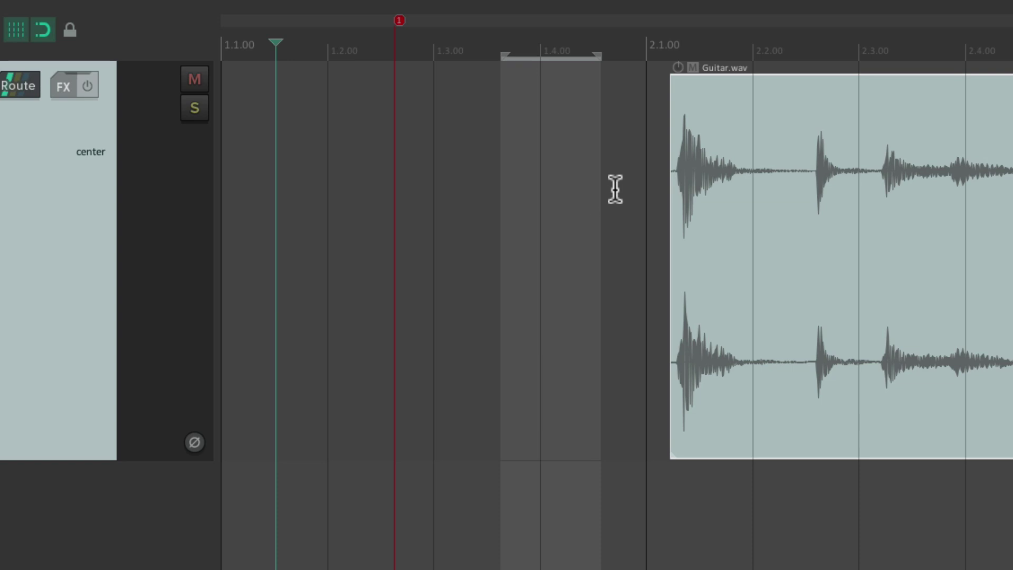
Place the edit cursor just before 2.1.00, at the time selection's end, at its start, and on marker 1
left_click(631, 178)
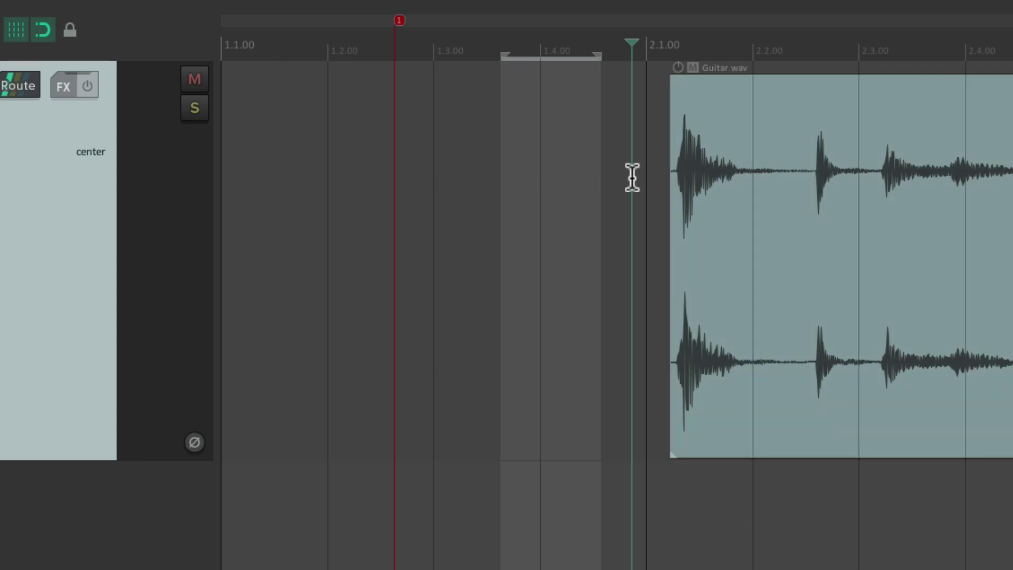
left_click(604, 175)
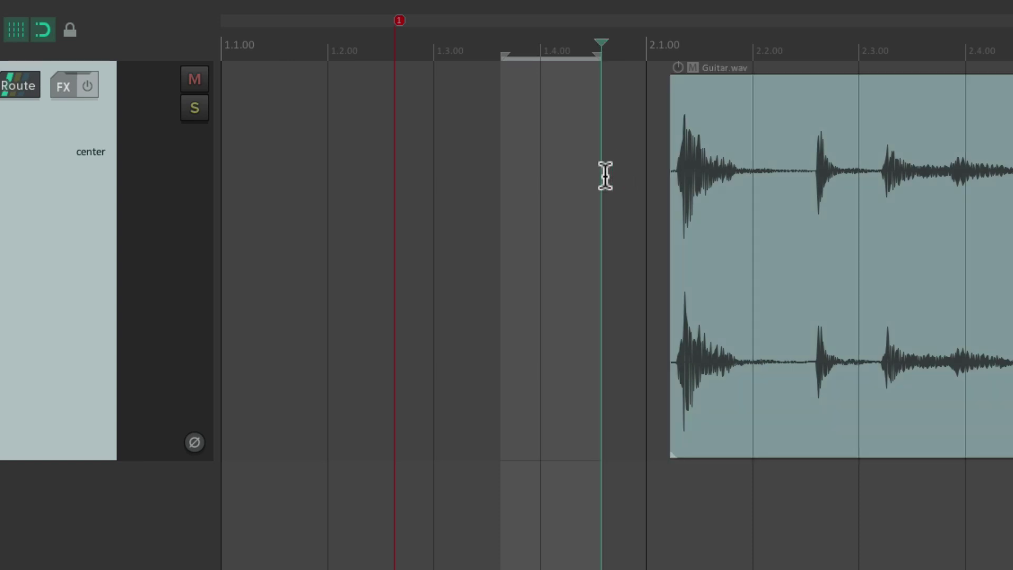
left_click(509, 183)
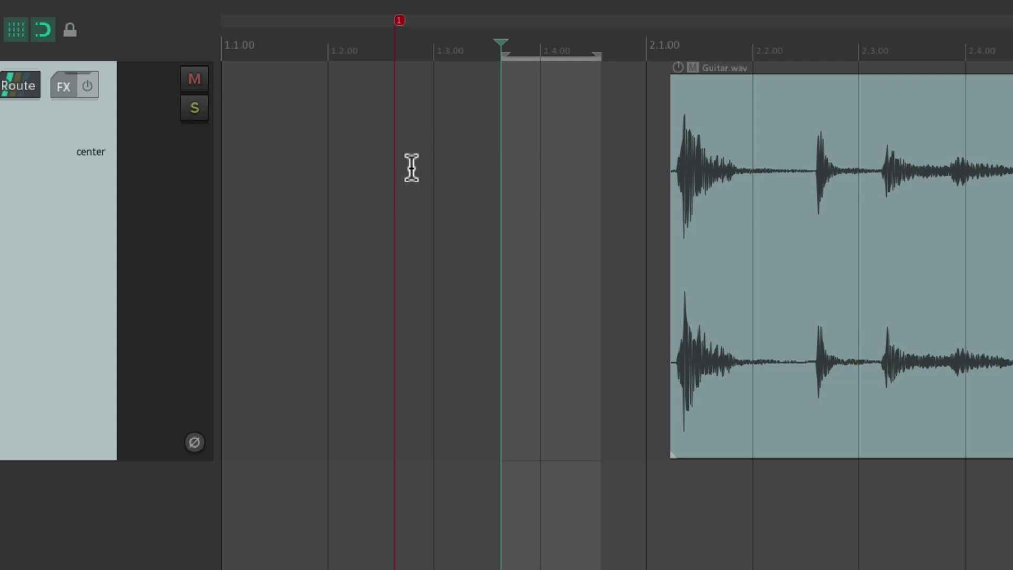
left_click(397, 183)
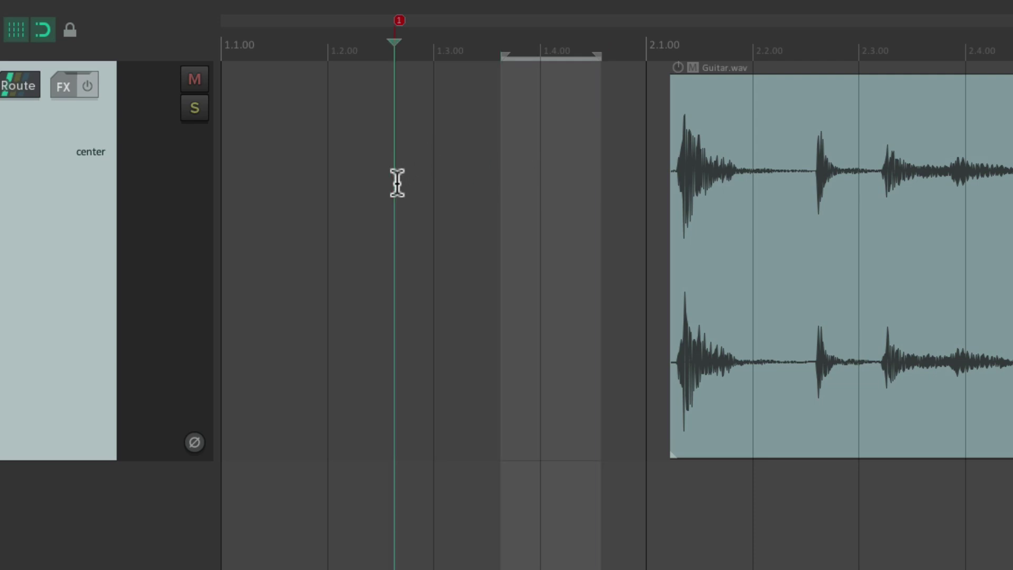
Check the snap to grid options and draw a time selection snapped to the grid from 1.3.00 to 2.1.00
key("alt+l")
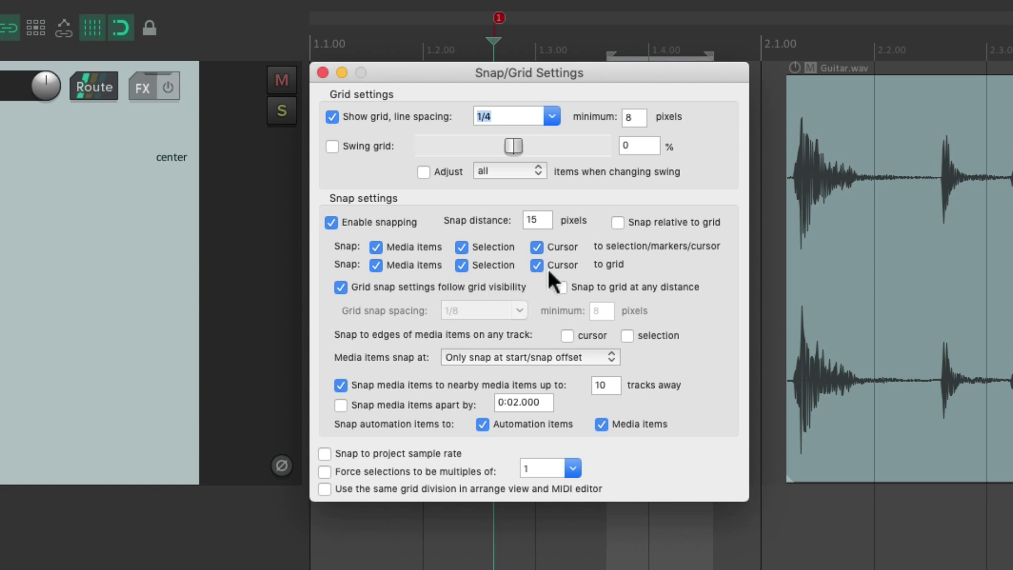
key("Escape")
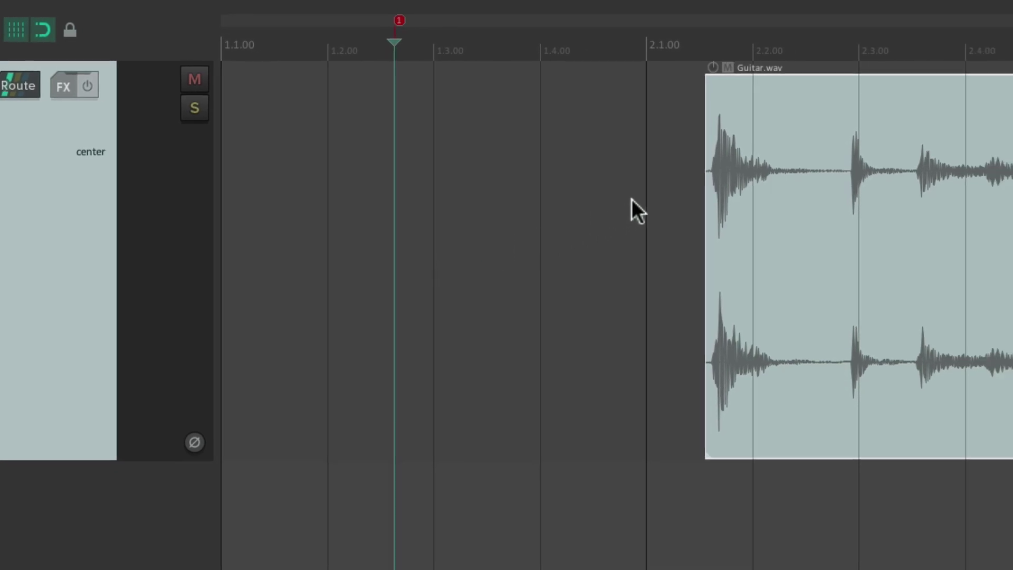
left_click_drag(638, 194, 527, 244)
left_click_drag(439, 211, 638, 206)
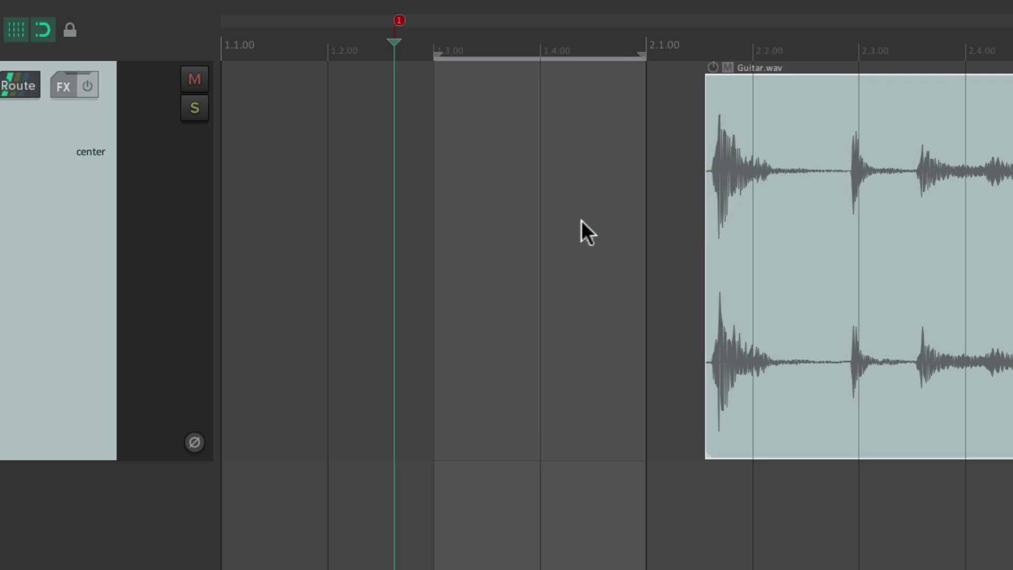
Place the edit cursor on the grid lines at 1.3.00, 1.4.00 and 2.1.00 in turn
left_click(427, 185)
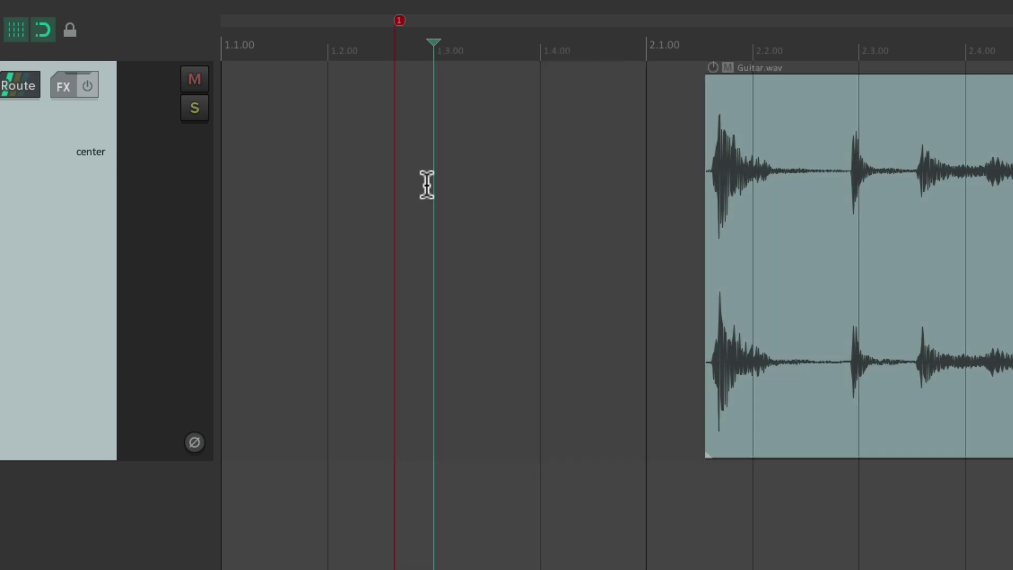
left_click(530, 181)
left_click(637, 185)
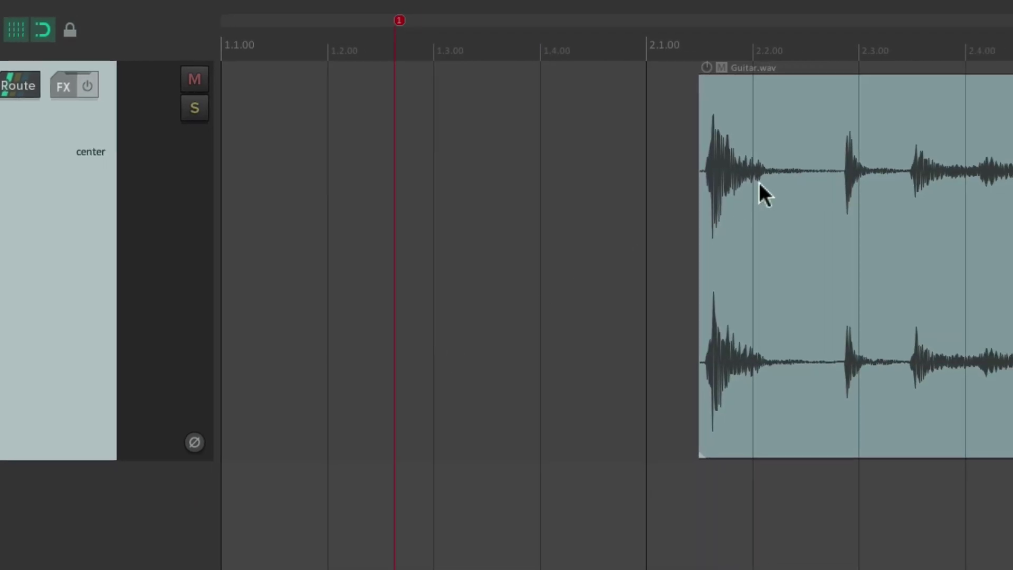
Move the guitar item earlier so its end falls just before 3.3.00, and open the Snap/Grid settings
left_click_drag(742, 152, 674, 189)
scroll(719, 264, "up", 3)
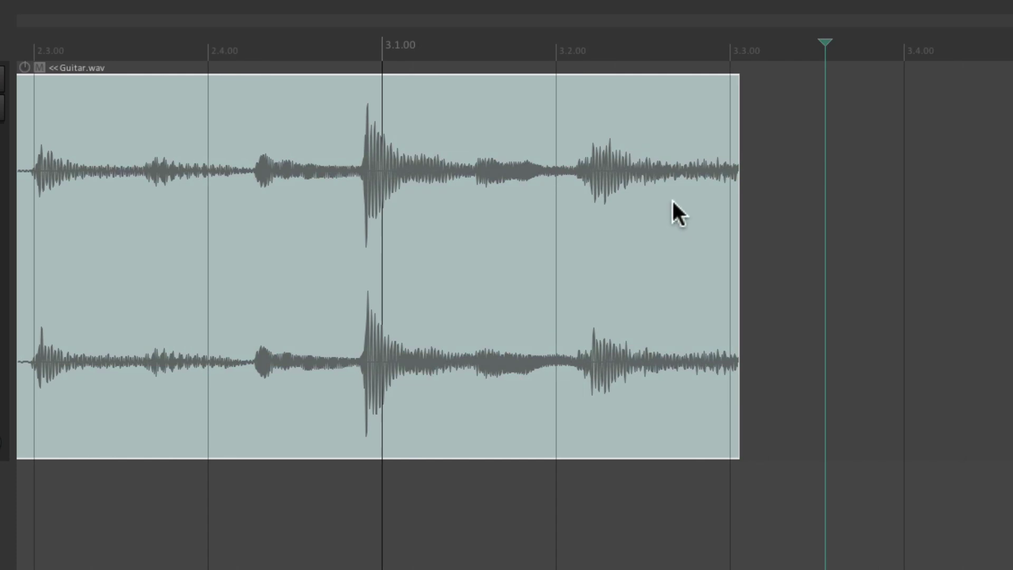
left_click_drag(654, 175, 597, 220)
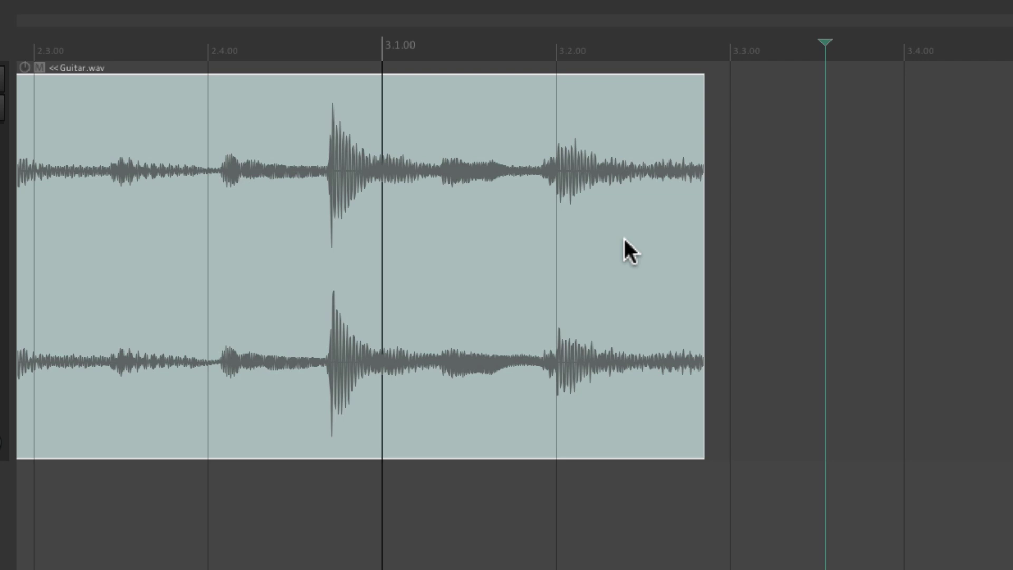
key("alt+l")
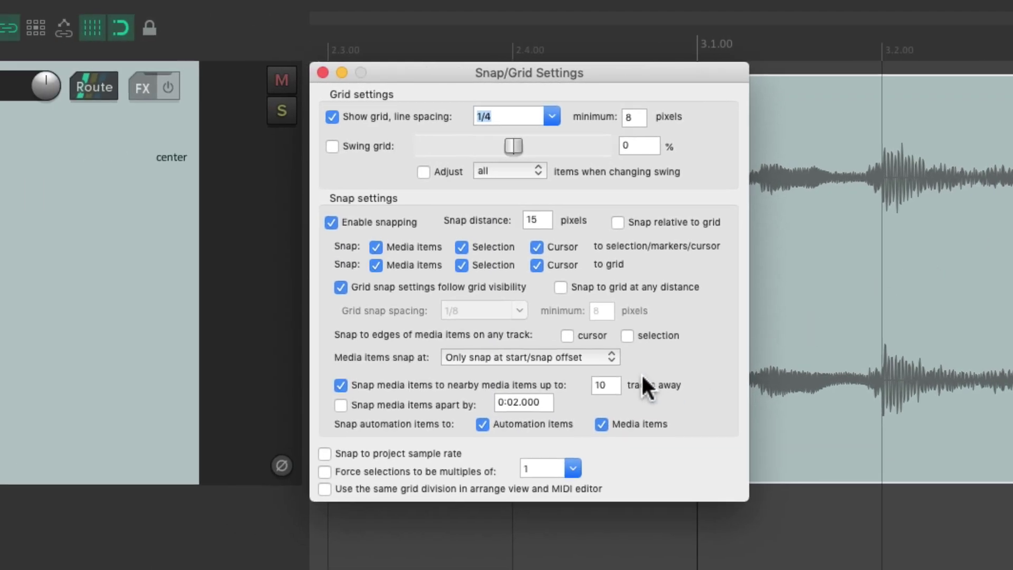
Set media items to snap at both start/end and close the Snap/Grid settings
left_click(571, 354)
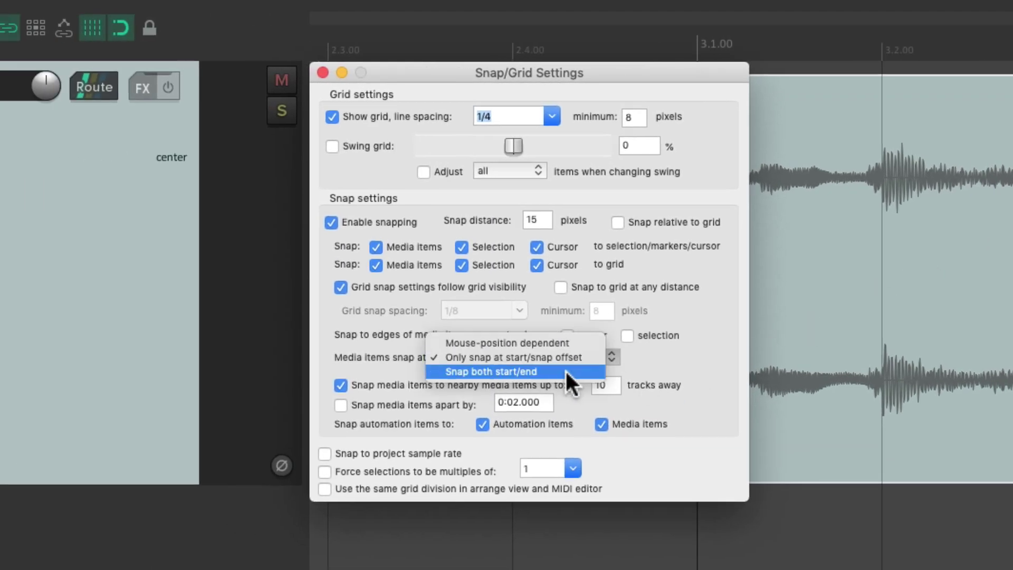
left_click(565, 371)
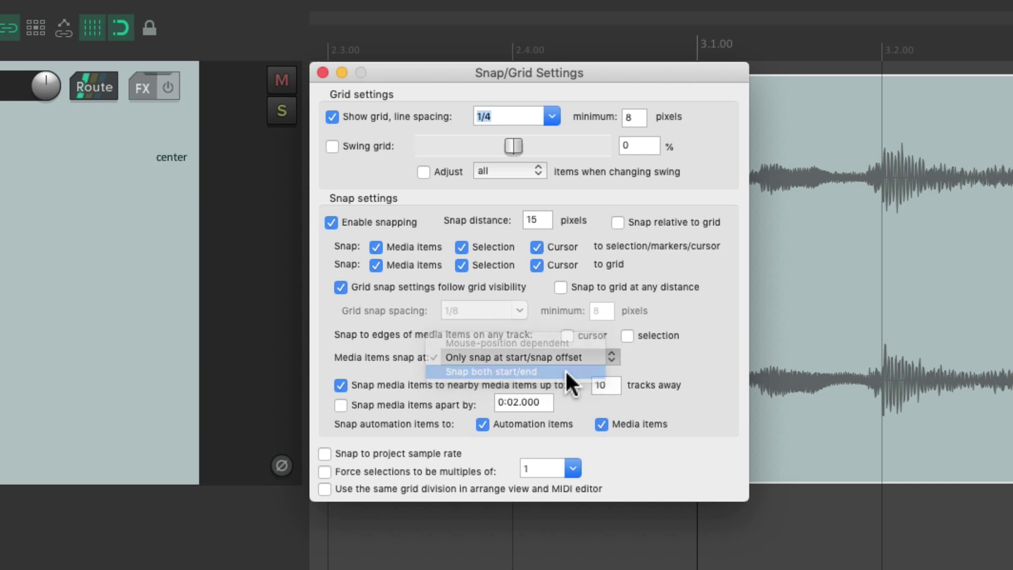
key("Escape")
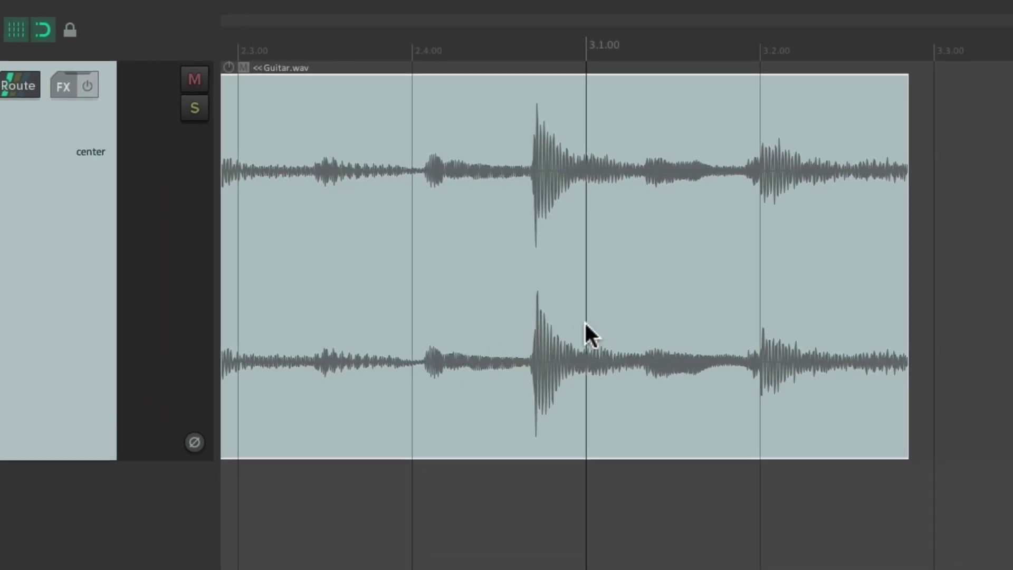
Move the guitar item so its start snaps to 2.1.00, and move it again so its end snaps to 3.3.00
scroll(612, 338, "left", 10)
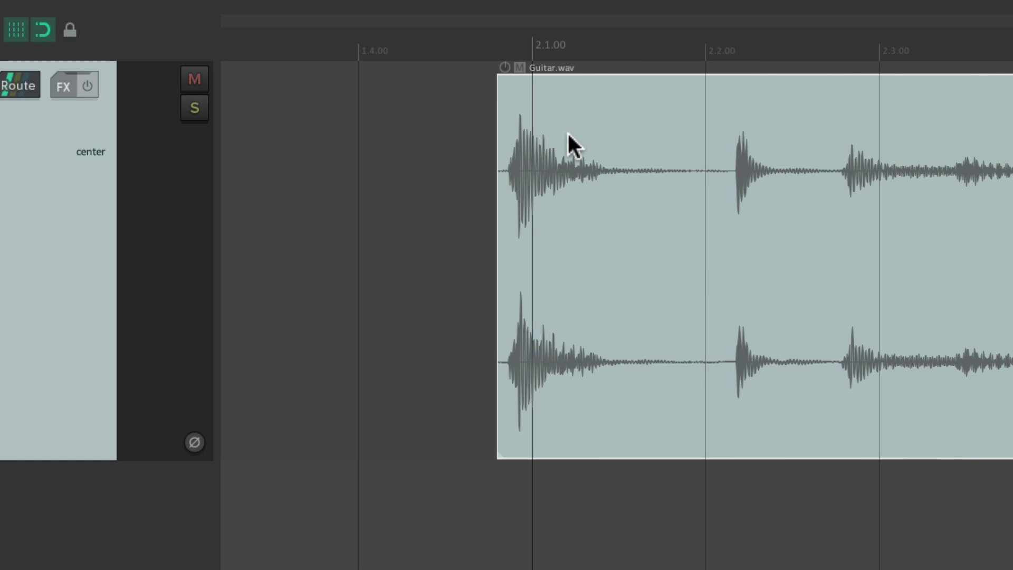
left_click_drag(568, 138, 639, 158)
scroll(712, 211, "right", 10)
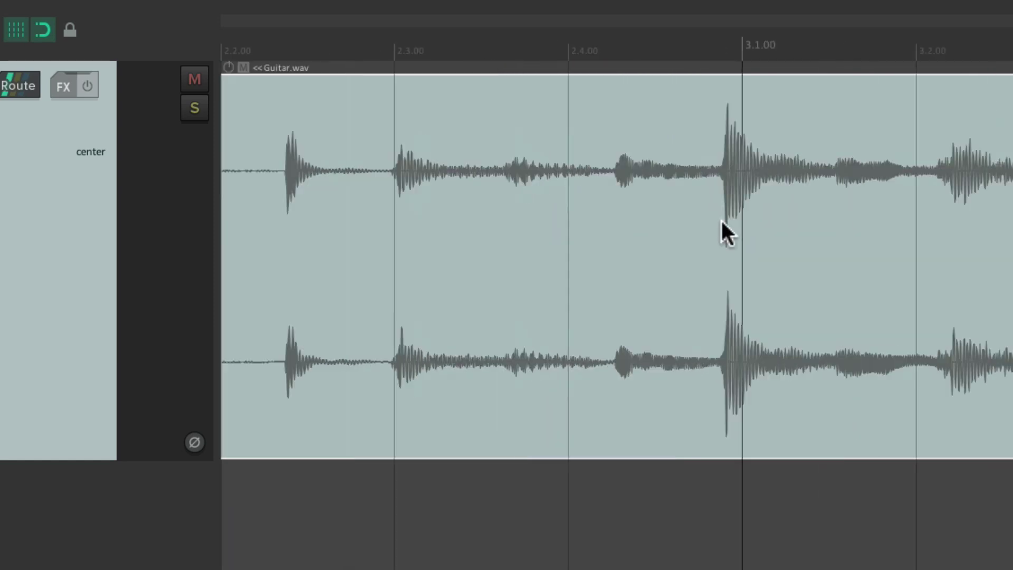
left_click_drag(694, 185, 635, 206)
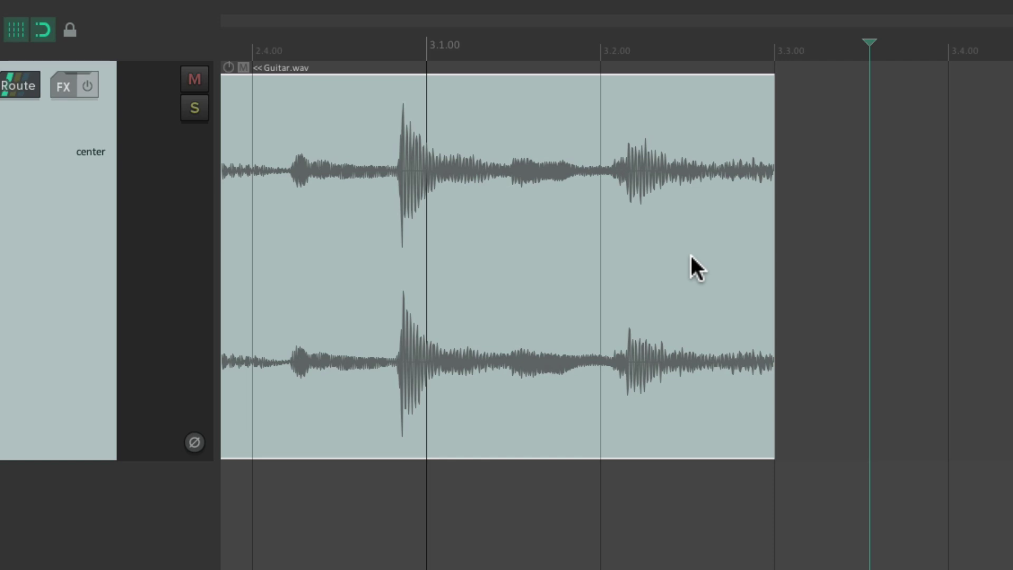
scroll(691, 257, "left", 10)
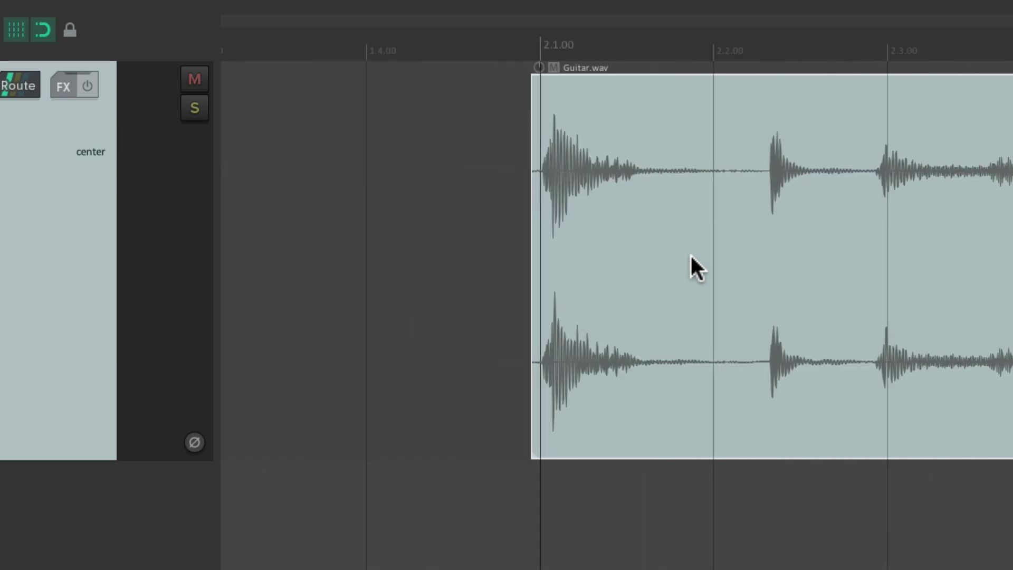
Change the media item snapping in the Snap/Grid settings to Mouse-position dependent
key("alt+l")
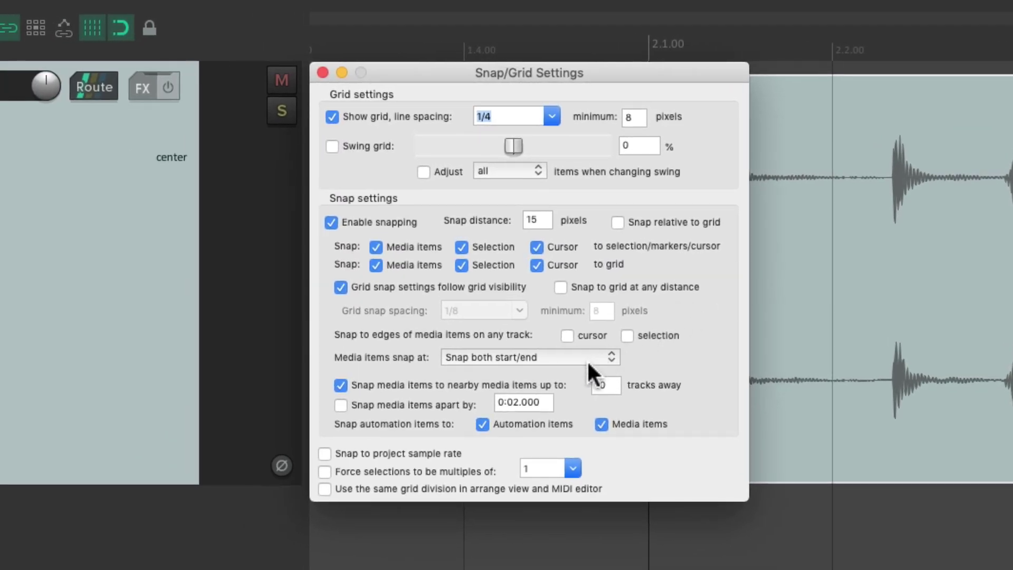
left_click(587, 359)
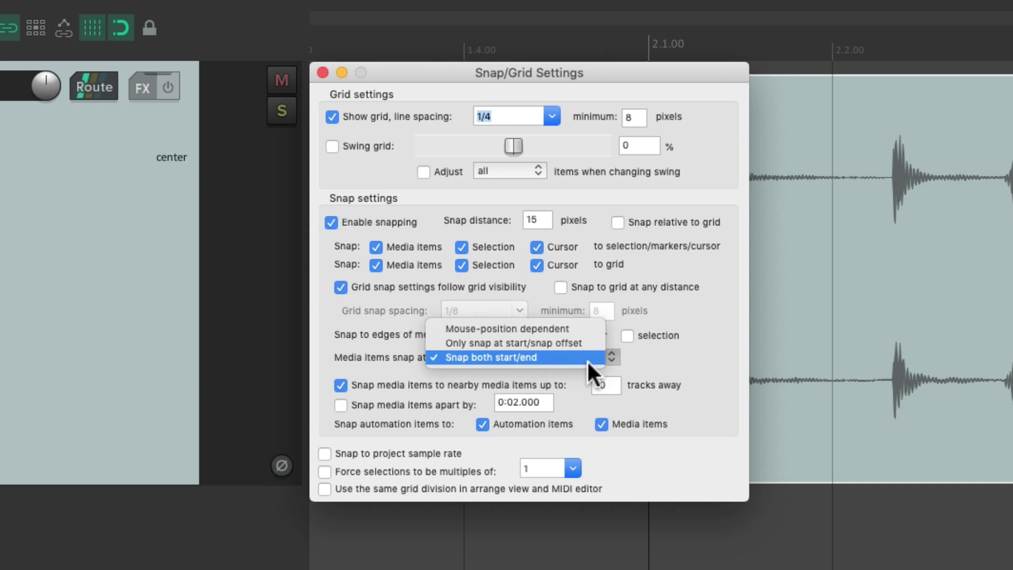
left_click(587, 331)
key("Escape")
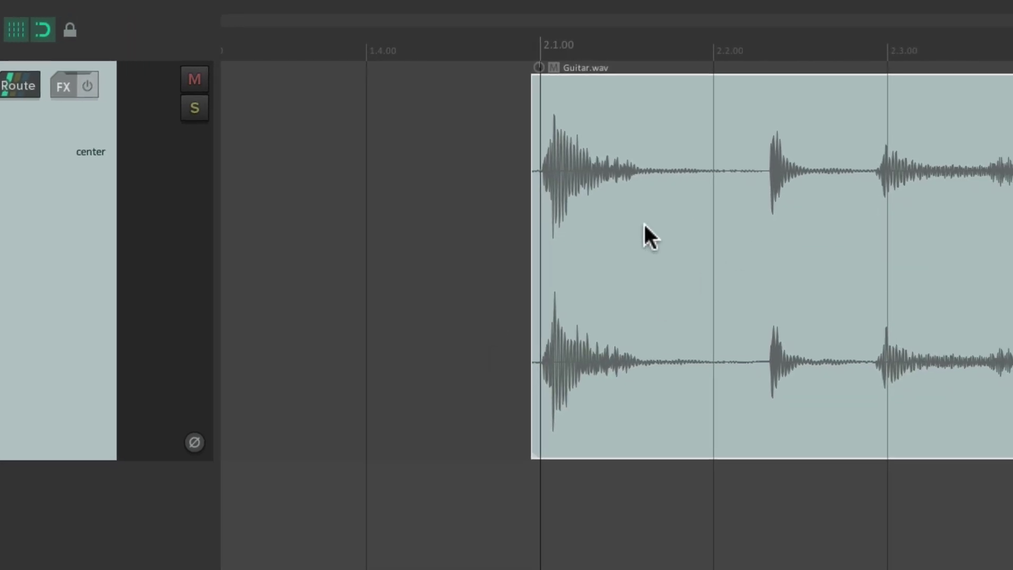
Move the guitar item from near its start to snap to 2.1.00, and from near its end to snap to 3.3.00
left_click_drag(604, 233, 631, 243)
scroll(751, 243, "right", 5)
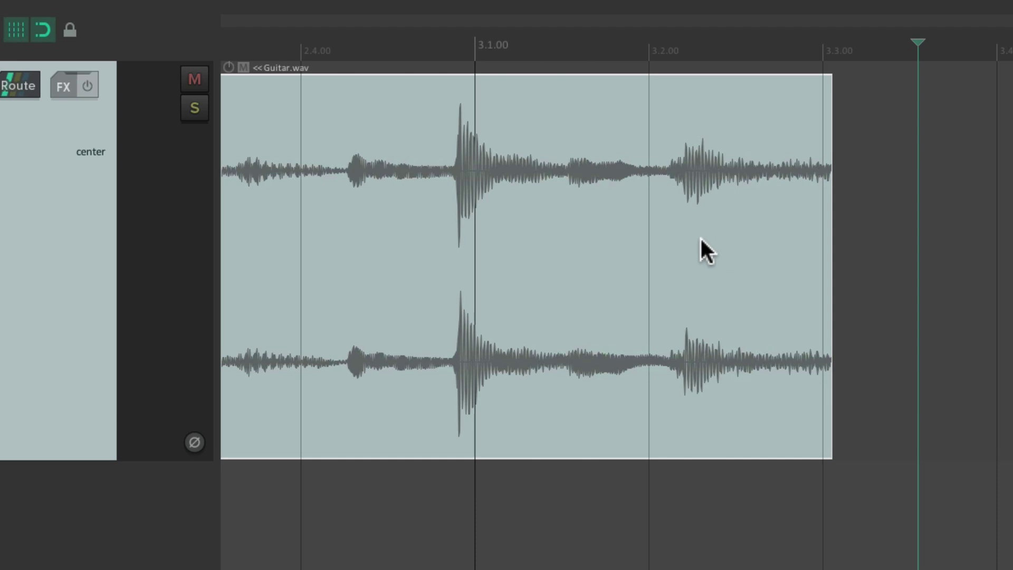
left_click_drag(744, 204, 736, 243)
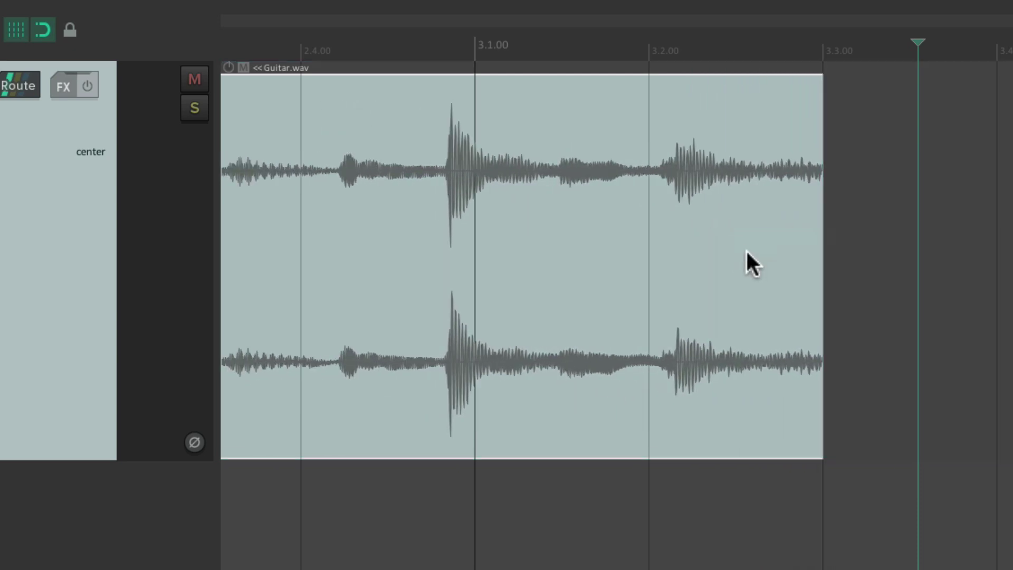
Change the media item snapping in the Snap/Grid settings to Only snap at start/snap offset
key("alt+l")
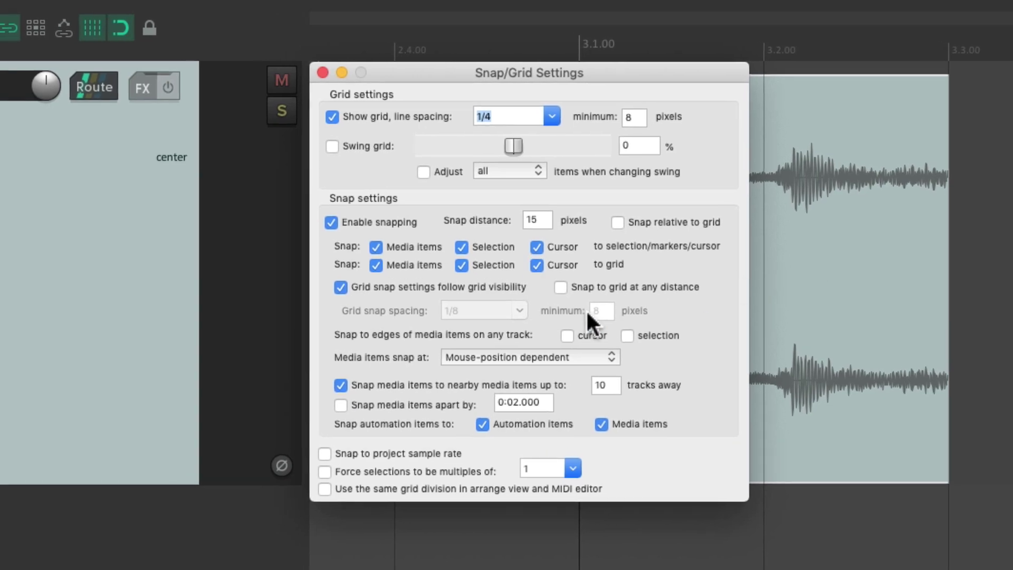
left_click(582, 357)
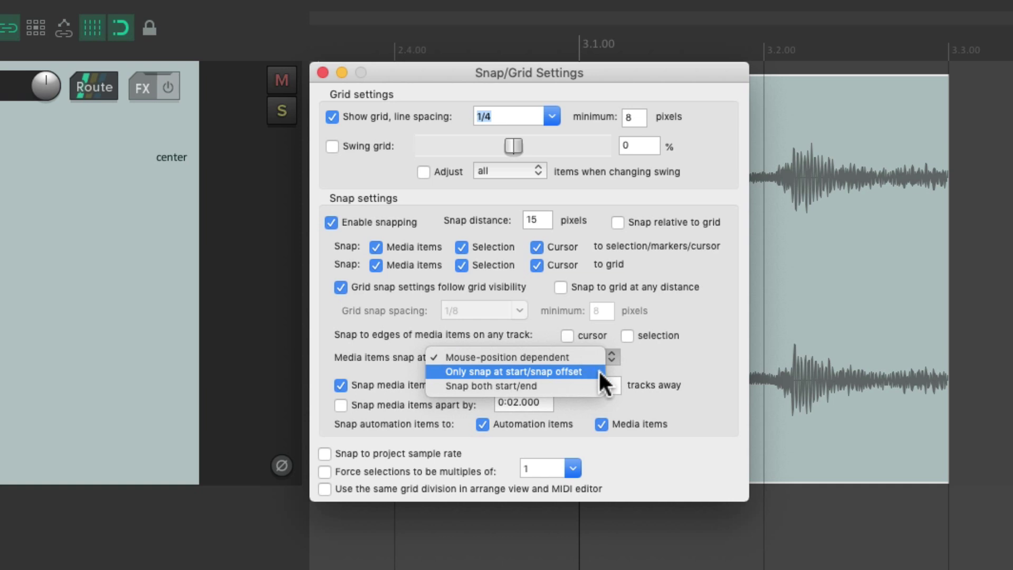
left_click(599, 369)
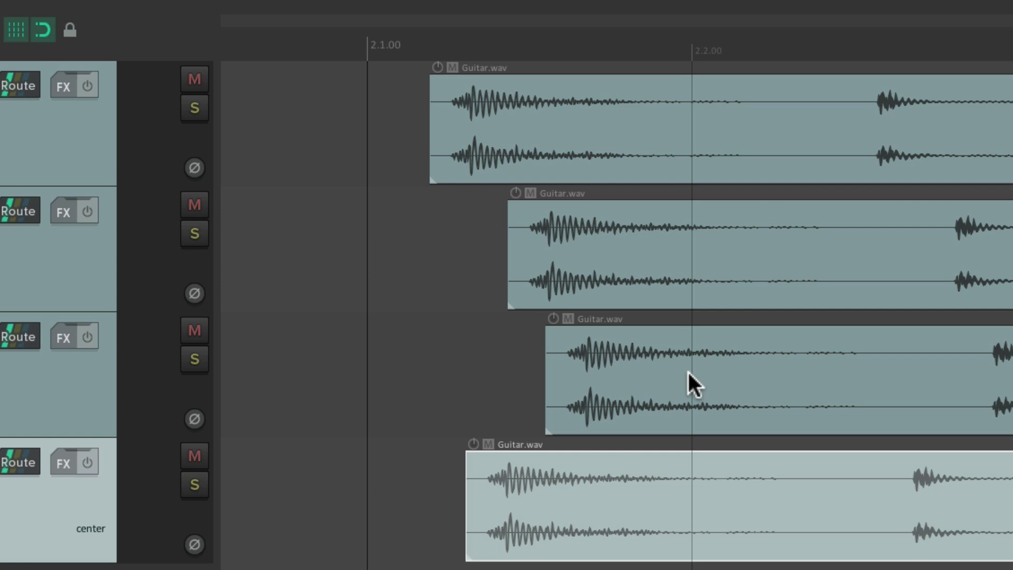
Align the second track's guitar item with the start of the fourth track's item, and shift the fourth track's item slightly later
left_click_drag(624, 217, 572, 235)
left_click_drag(570, 491, 629, 510)
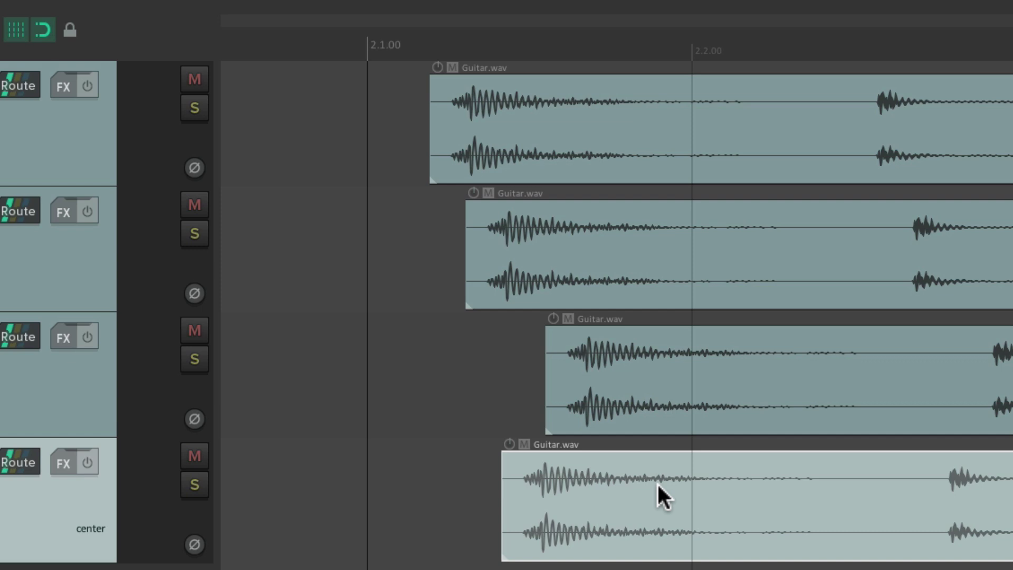
Turn off snapping to nearby media items and move the fourth track's guitar item between the second and third tracks' item starts
key("alt+l")
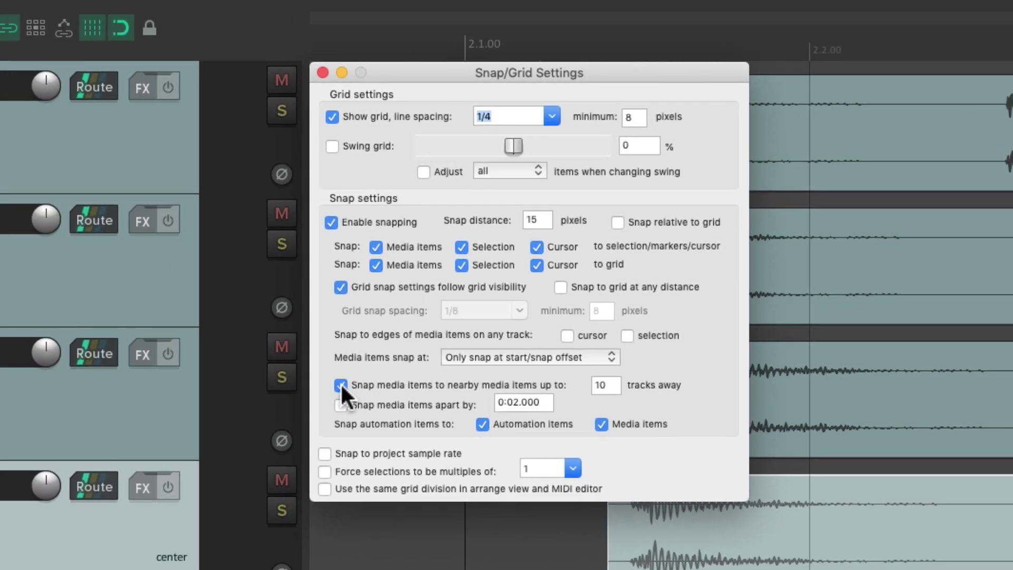
key("Escape")
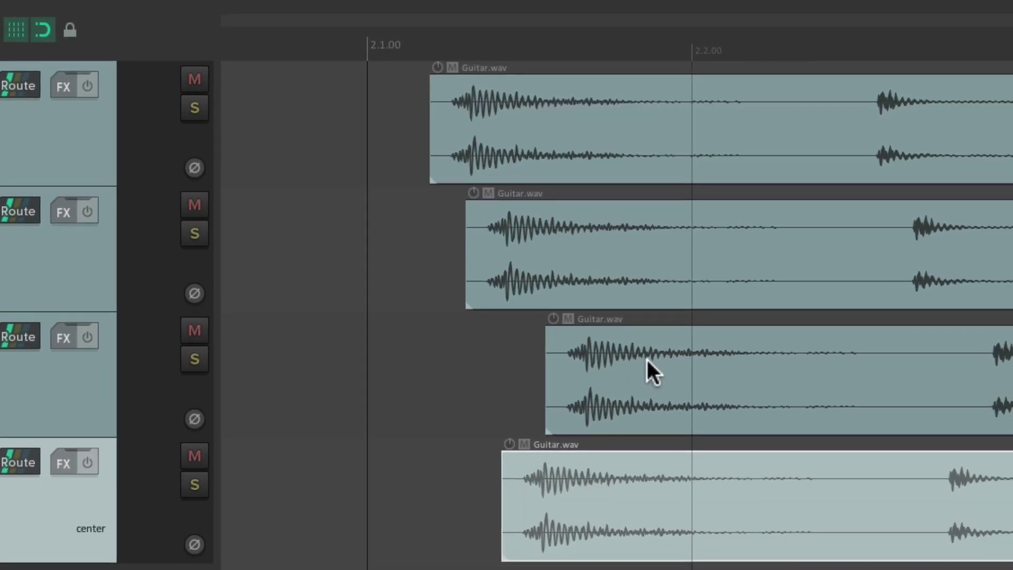
left_click_drag(600, 443, 565, 508)
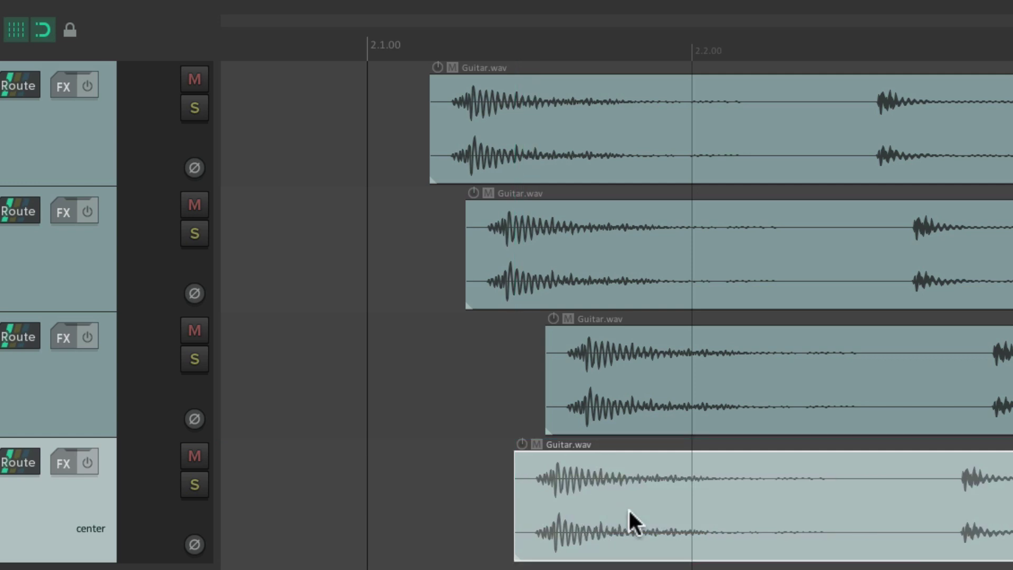
Enable snapping to nearby media items up to 1 track away and move the fourth track's guitar item to try it
key("alt+l")
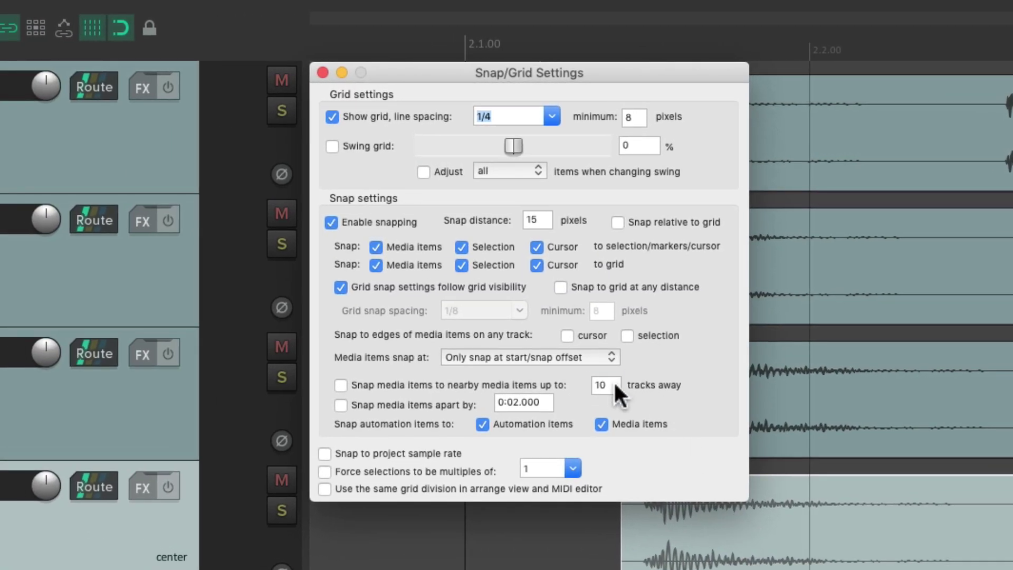
left_click(615, 384)
left_click(344, 381)
key("Escape")
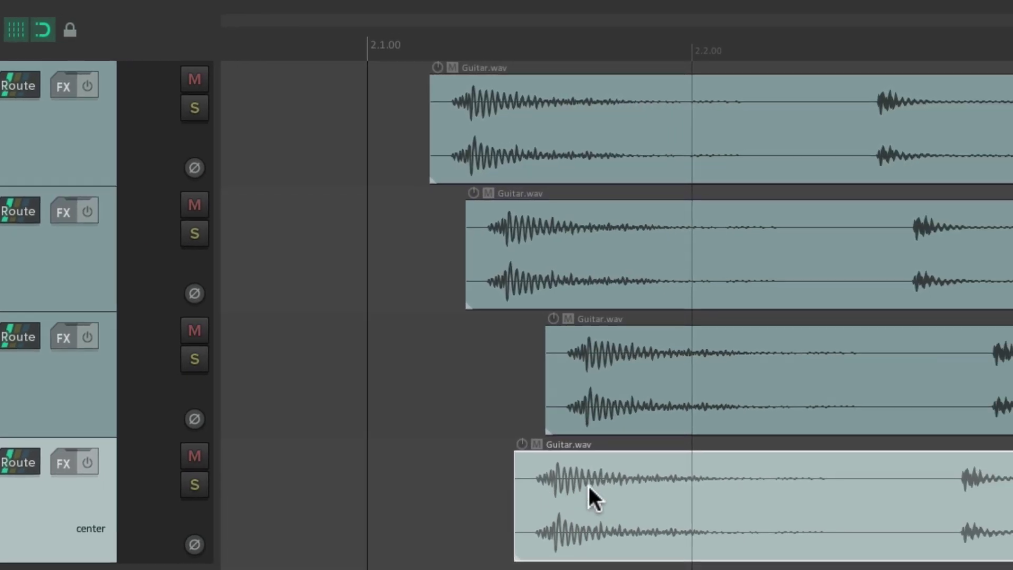
left_click_drag(583, 475, 590, 518)
Open the Snap/Grid settings and select the track distance for snapping to nearby media items for editing
key("alt+l")
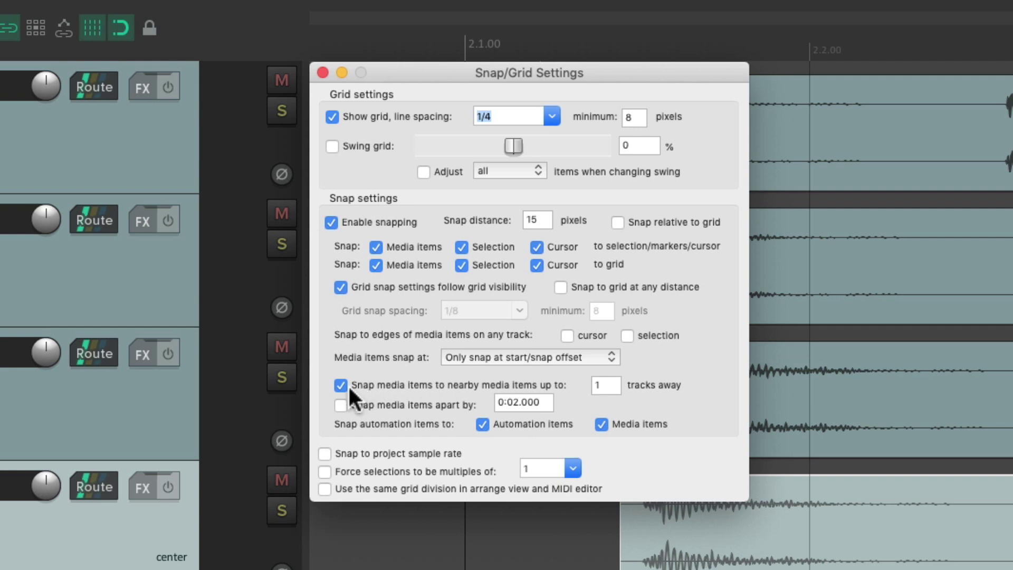
double_click(608, 386)
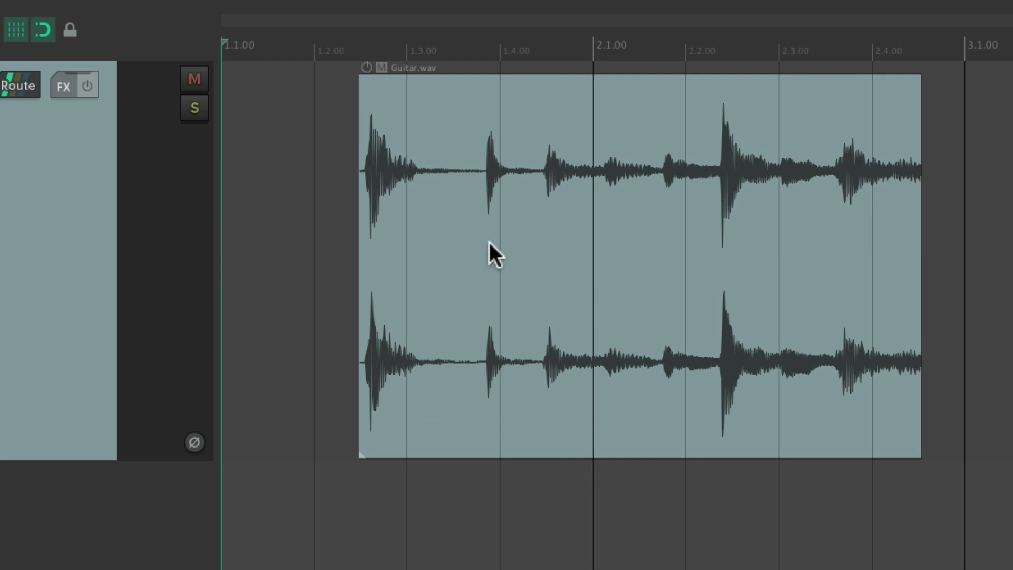
Move the guitar item while temporarily bypassing snapping, so it starts off the grid between 1.2.00 and 1.3.00
left_click_drag(443, 219, 502, 225)
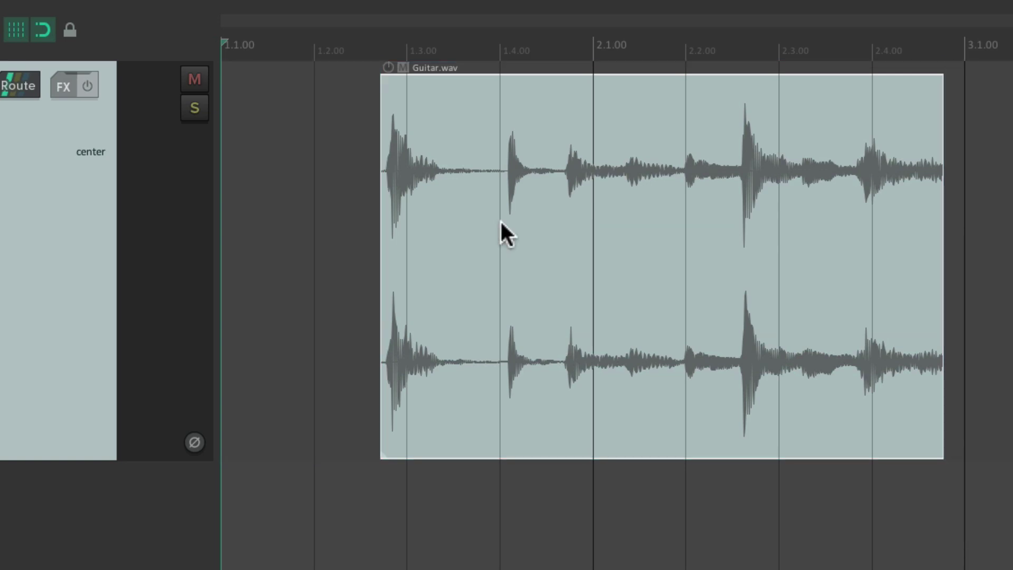
key("shift")
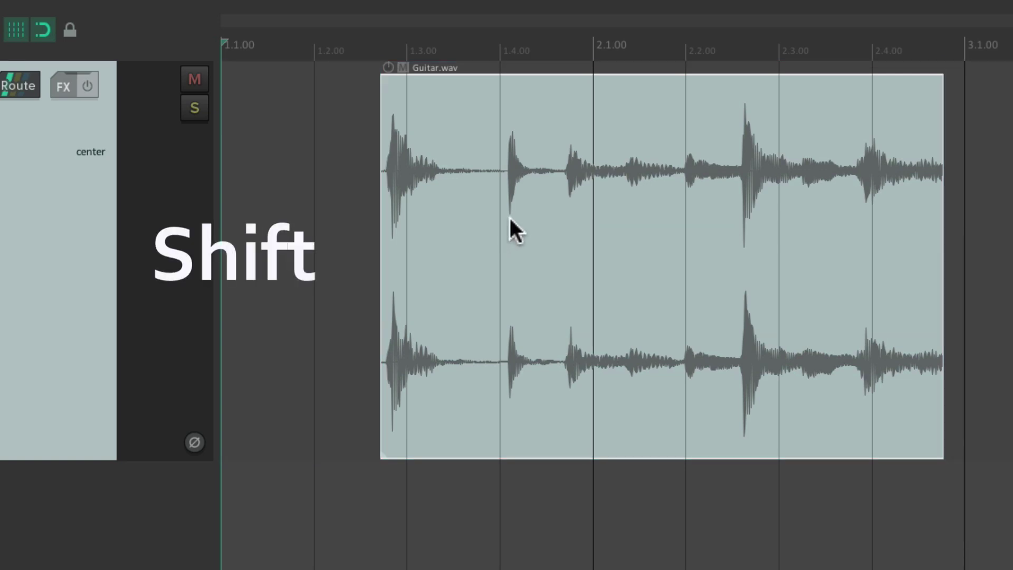
mouse_move(460, 216)
left_mouse_down()
mouse_move(590, 226)
mouse_move(461, 233)
mouse_move(633, 226)
mouse_move(443, 230)
mouse_move(584, 223)
mouse_move(467, 226)
left_mouse_up()
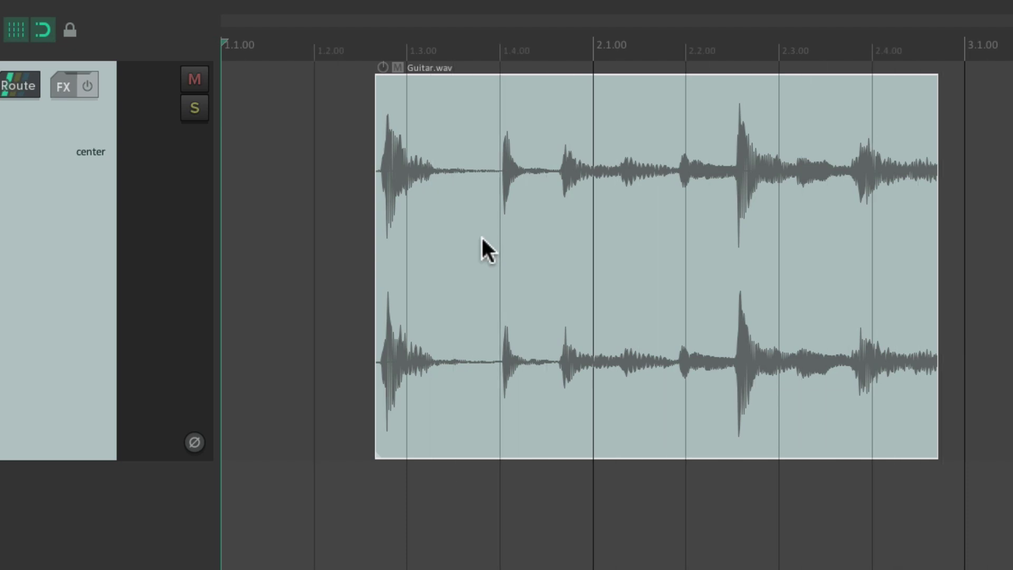
Snap the guitar item's start to 1.3.00, and move it back off the grid to start about midway between 1.2.00 and 1.3.00
left_click_drag(443, 136, 500, 140)
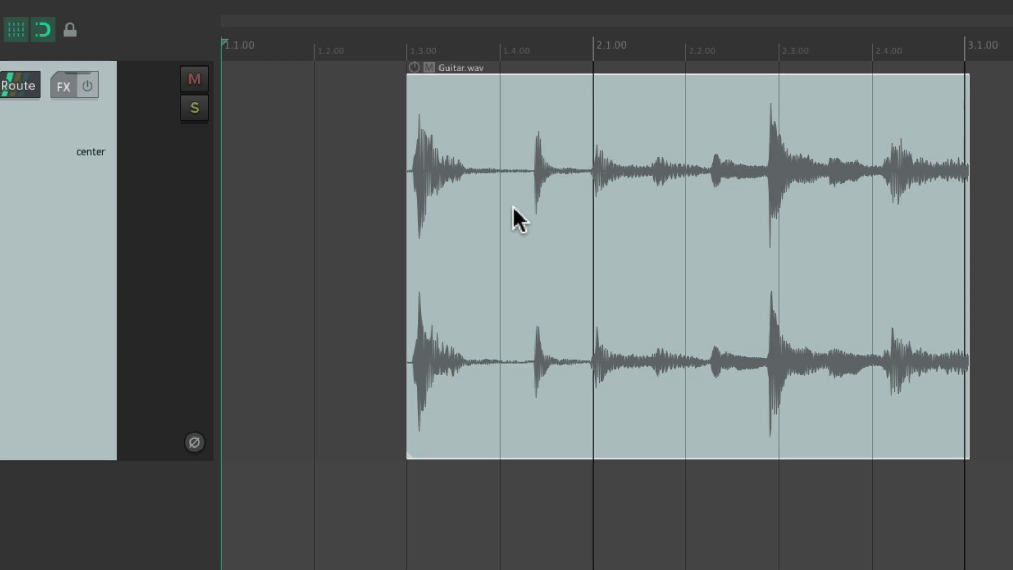
left_click_drag(522, 208, 498, 210)
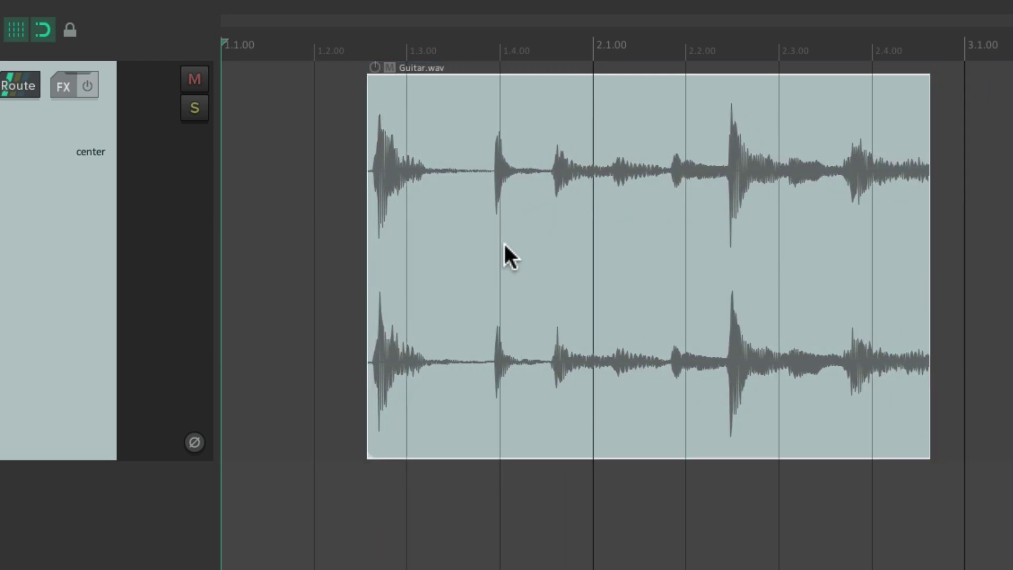